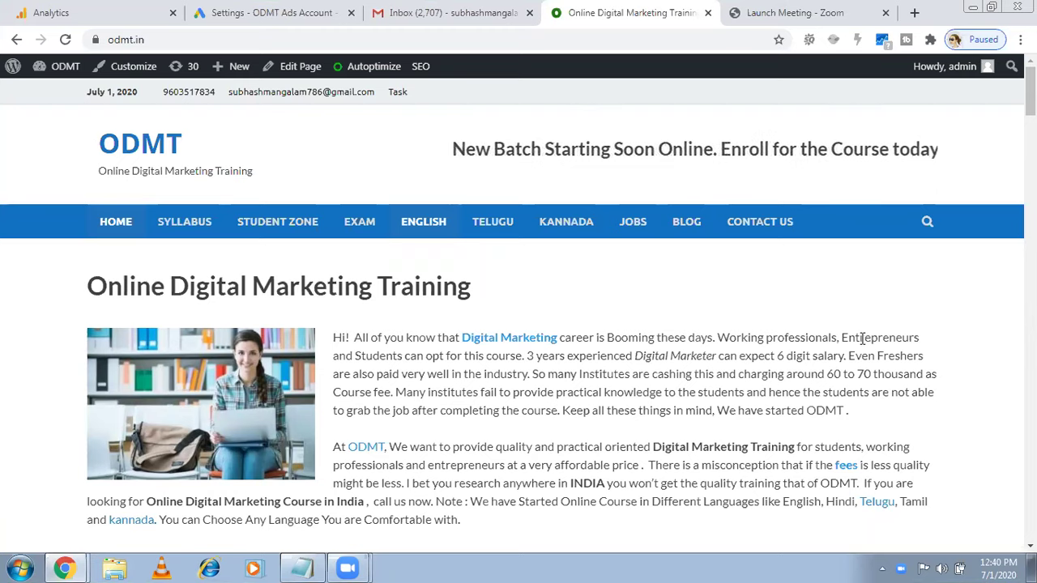
# Discard the unsaved Target CPA bidding change and go back to All campaigns
pyautogui.click(314, 8)
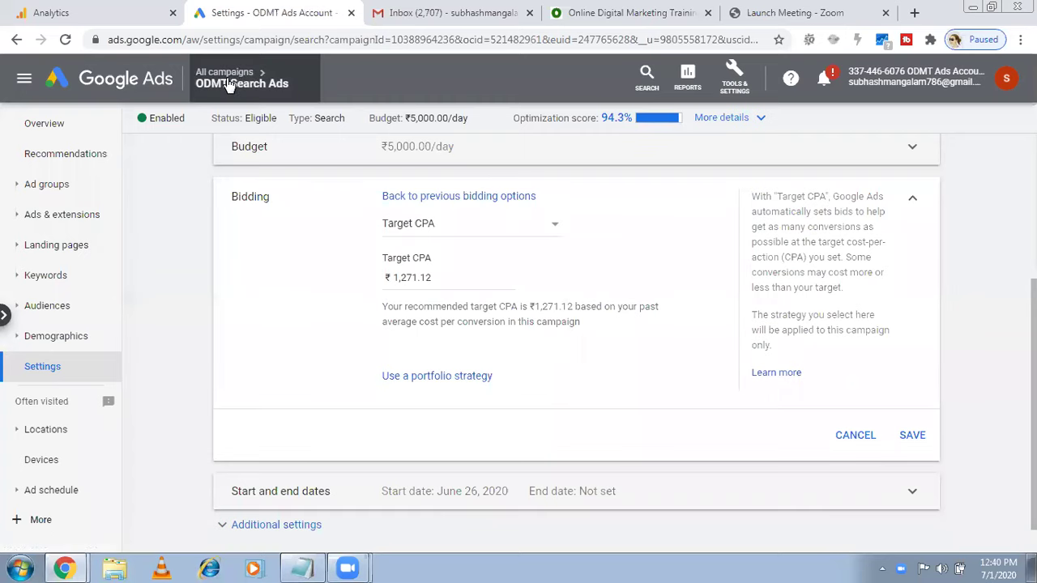
pyautogui.moveTo(241, 78)
pyautogui.click(201, 127)
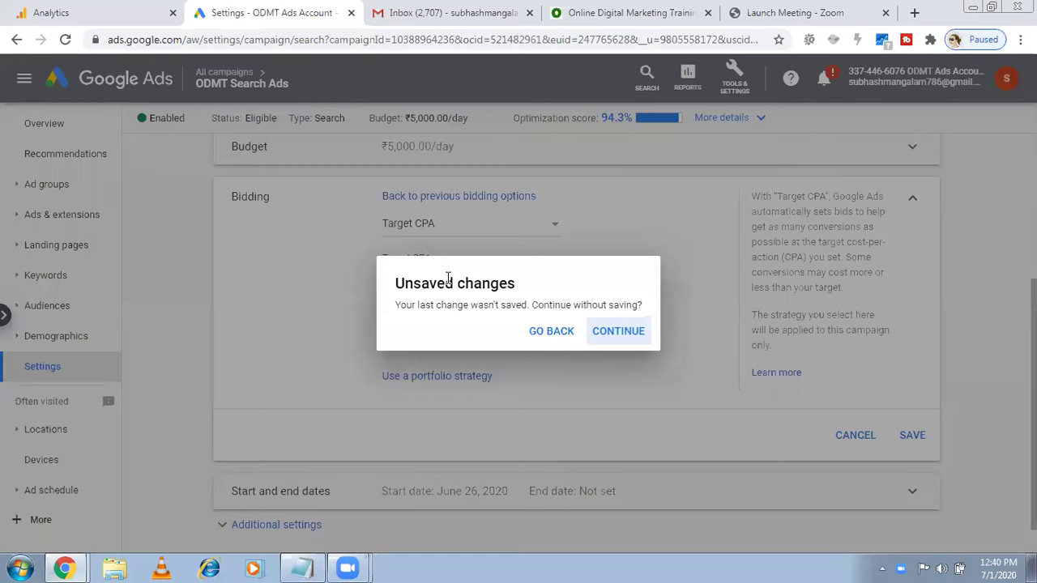
pyautogui.click(620, 333)
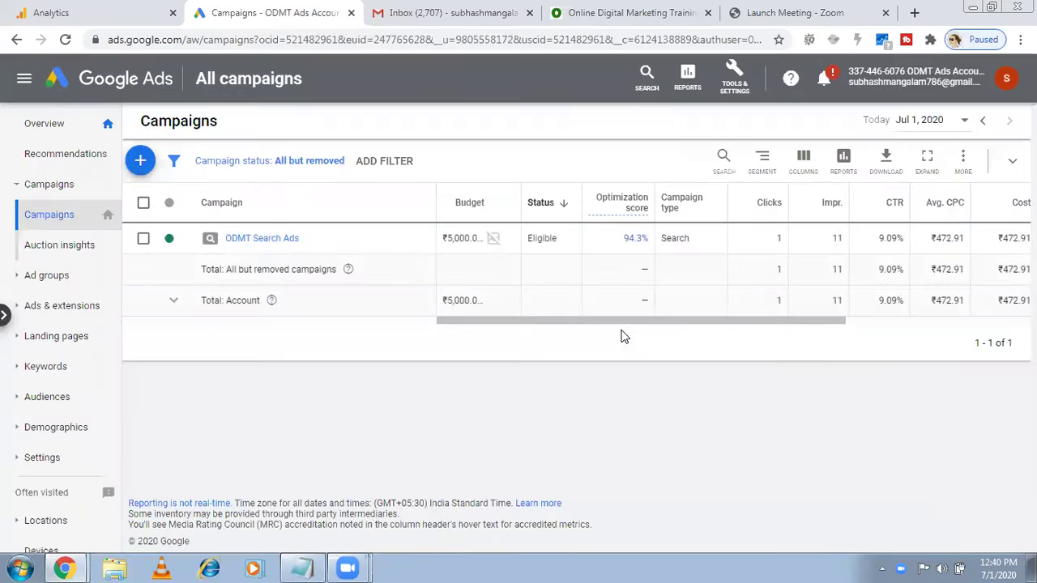
pyautogui.moveTo(476, 237)
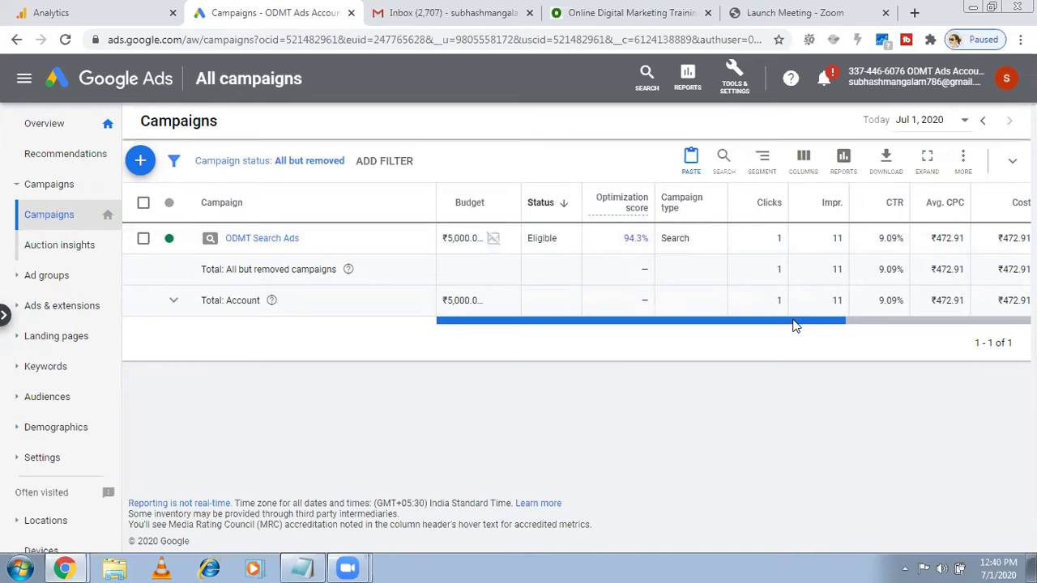
# Show All time figures and review ODMT Search Ads: 153 clicks, 10 conversions
pyautogui.click(964, 126)
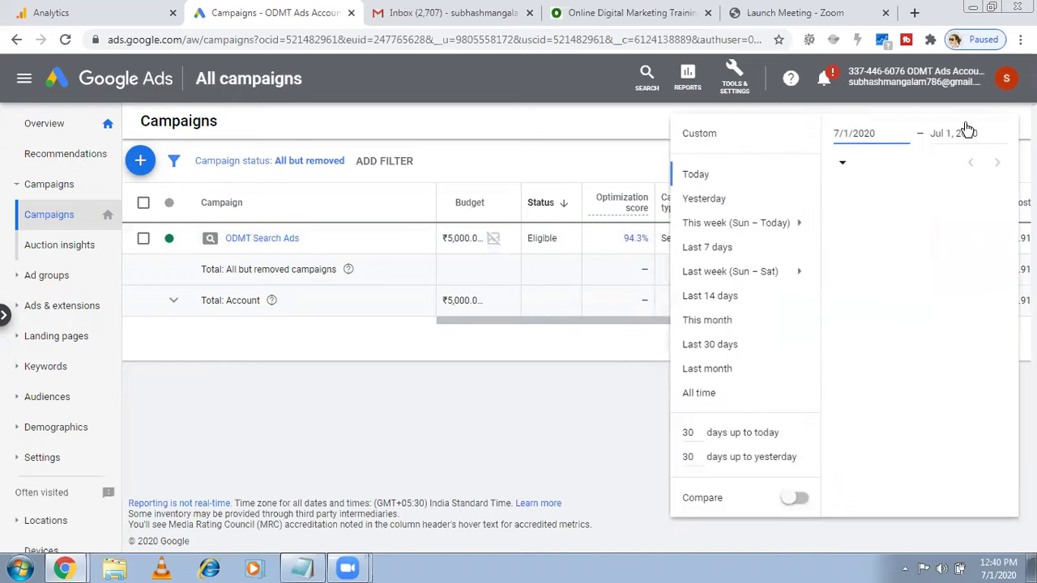
pyautogui.click(694, 395)
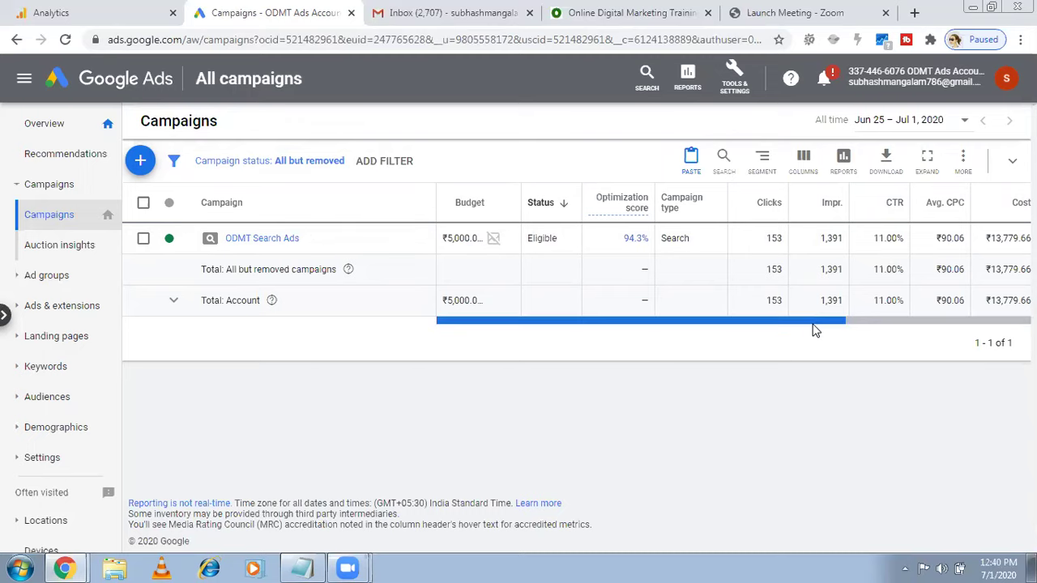
pyautogui.moveTo(813, 324); pyautogui.dragTo(904, 324)
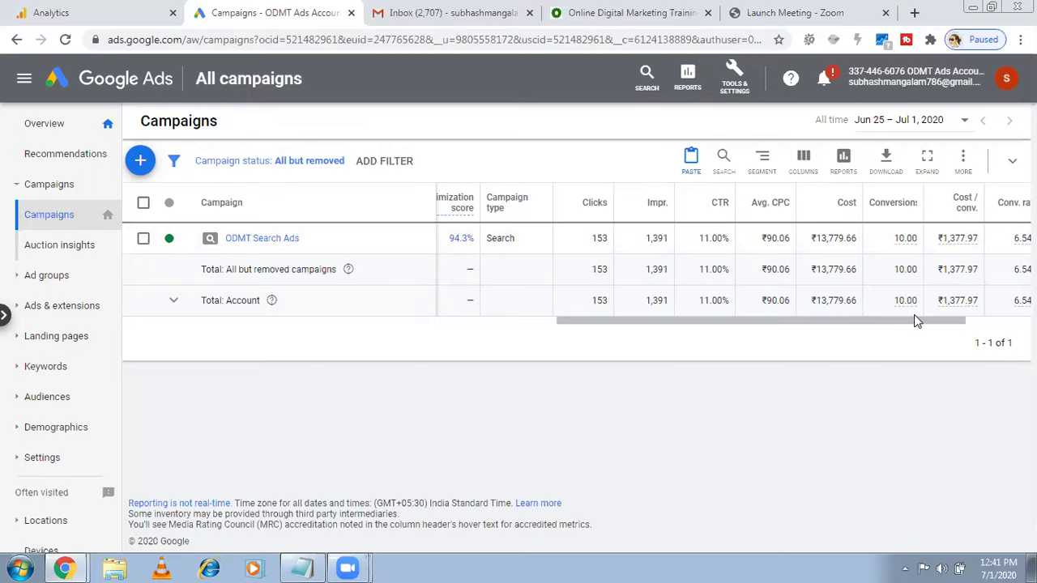
pyautogui.moveTo(914, 314); pyautogui.dragTo(903, 346)
pyautogui.click(903, 346)
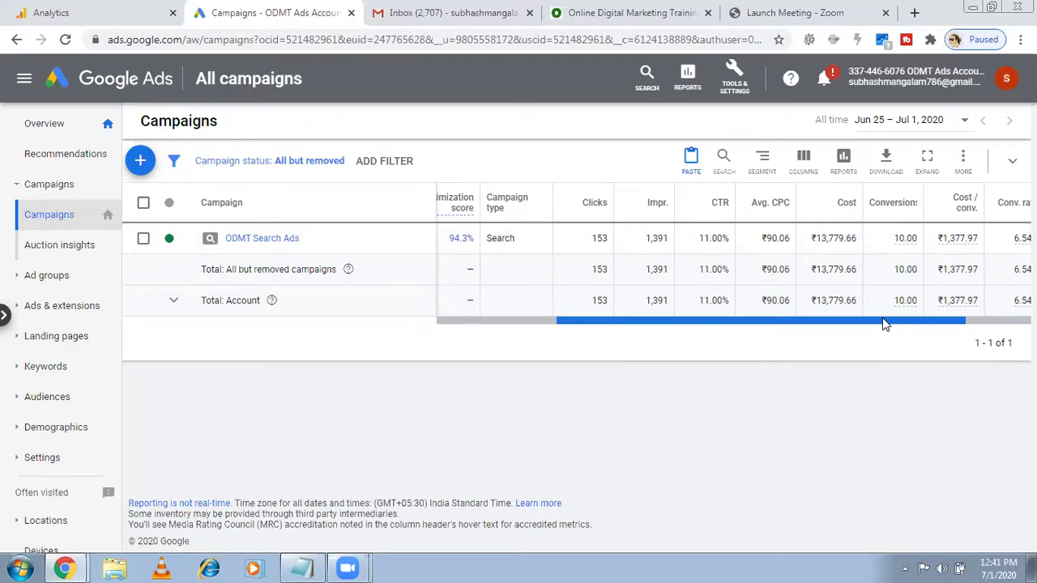
pyautogui.moveTo(885, 324); pyautogui.dragTo(908, 324)
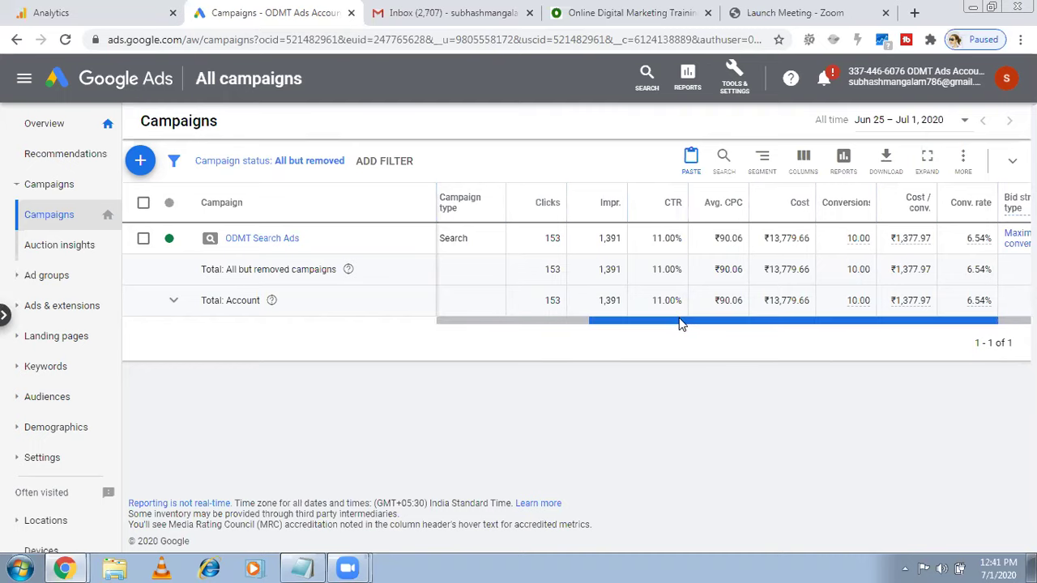
pyautogui.moveTo(672, 322); pyautogui.dragTo(555, 335)
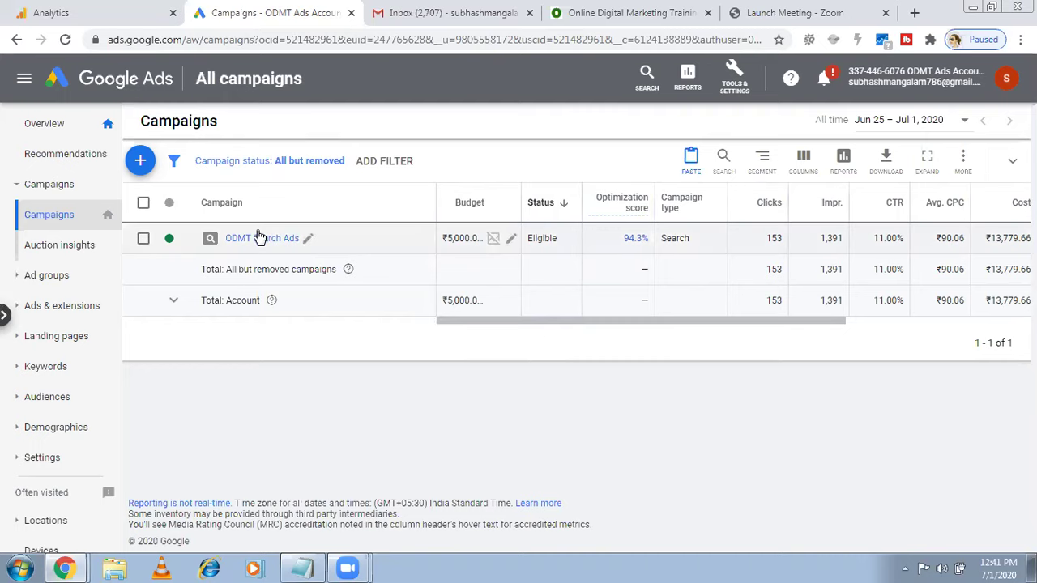
pyautogui.click(50, 366)
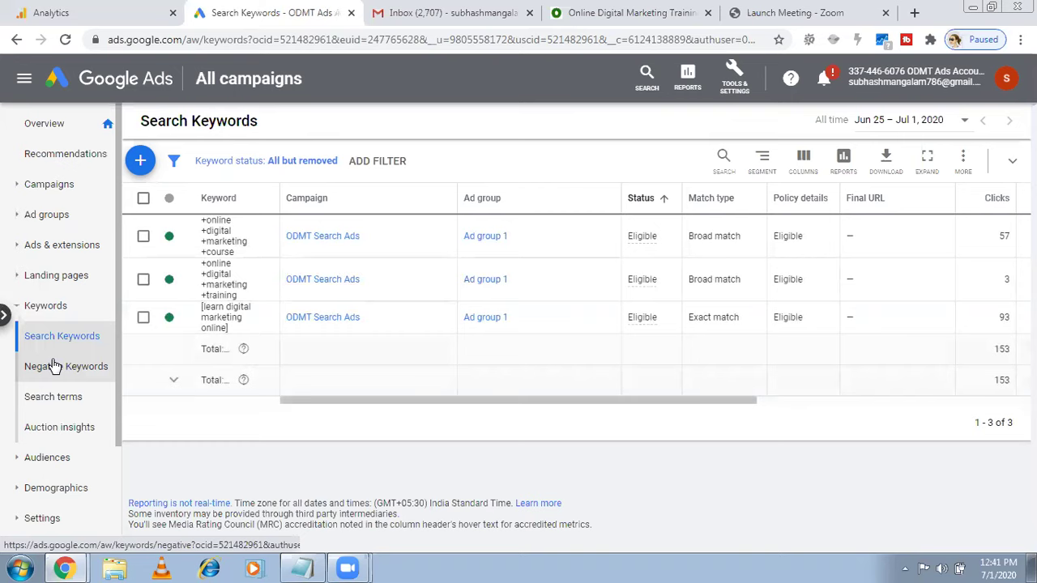
pyautogui.click(53, 367)
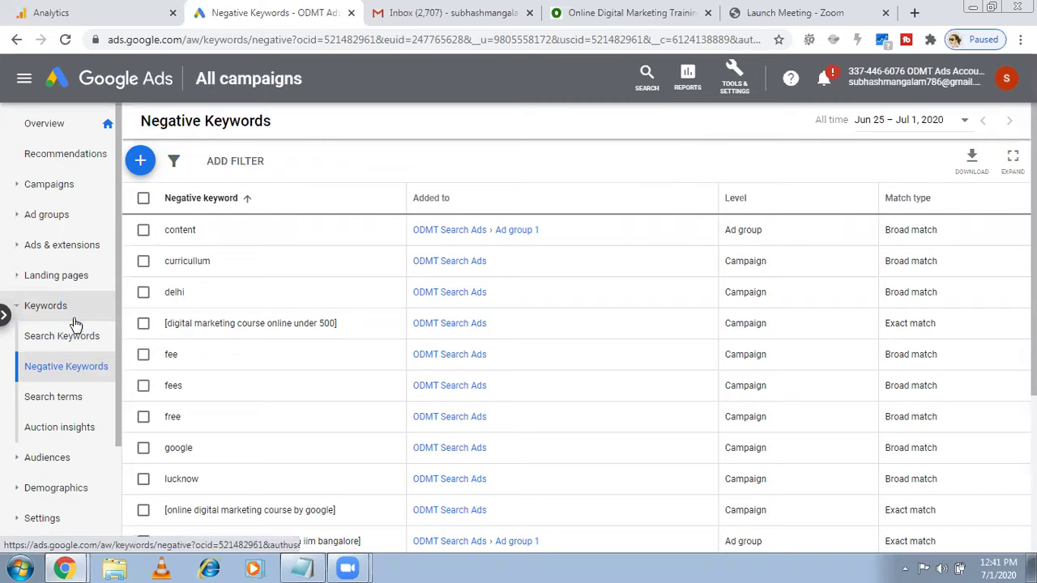
pyautogui.click(69, 247)
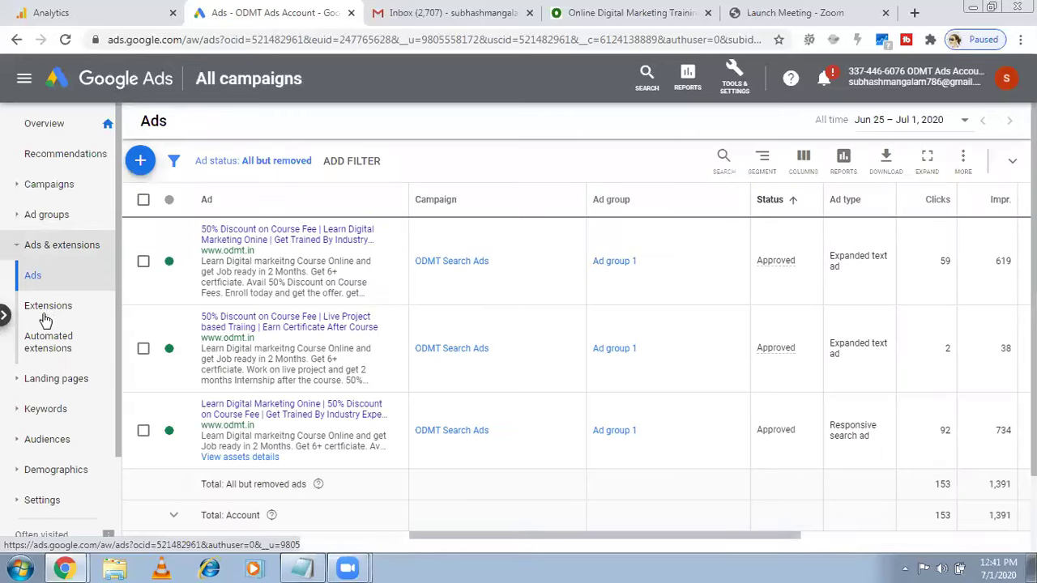
pyautogui.click(44, 308)
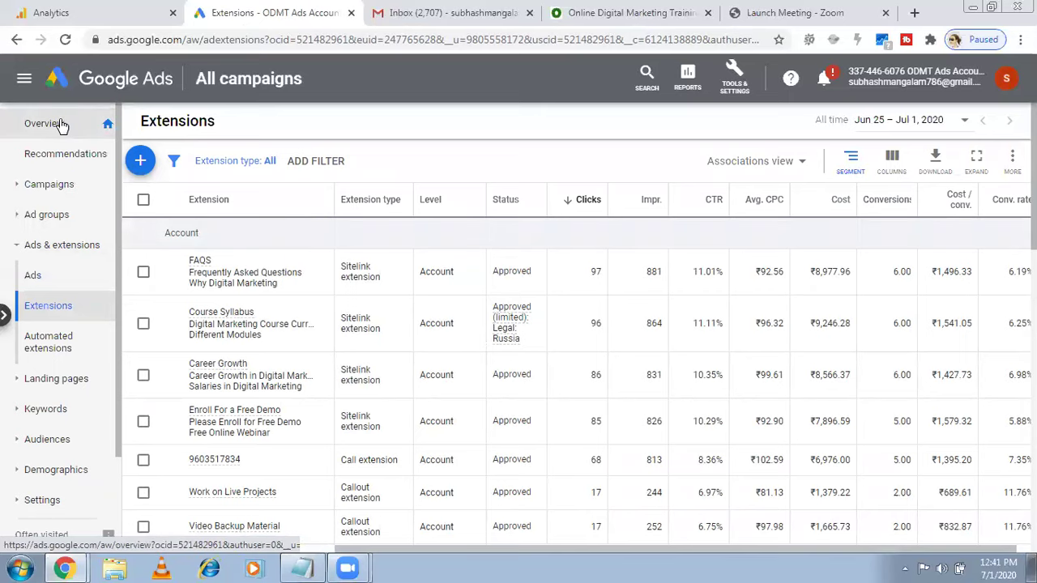
pyautogui.click(46, 123)
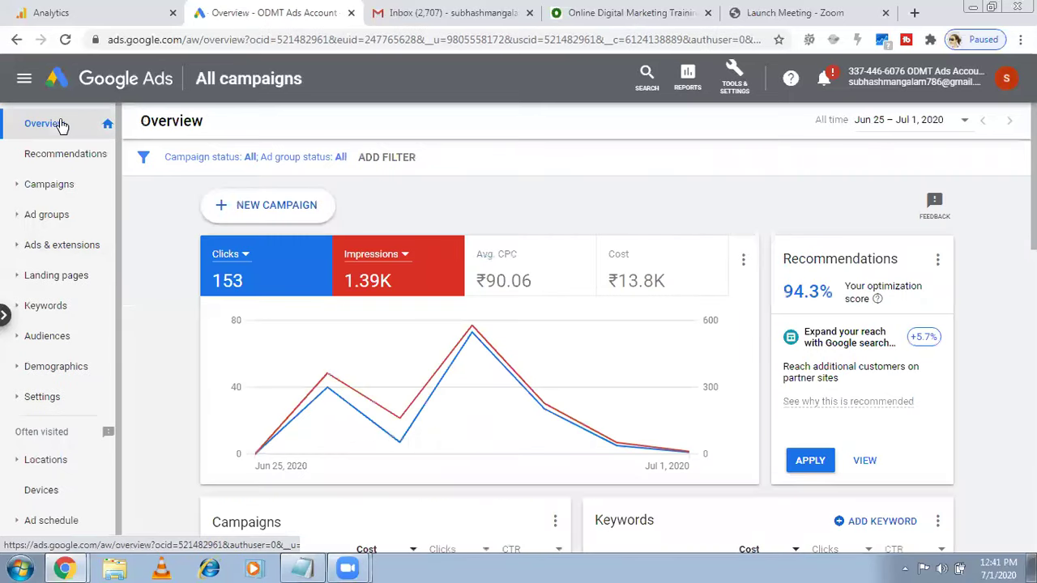
pyautogui.click(49, 185)
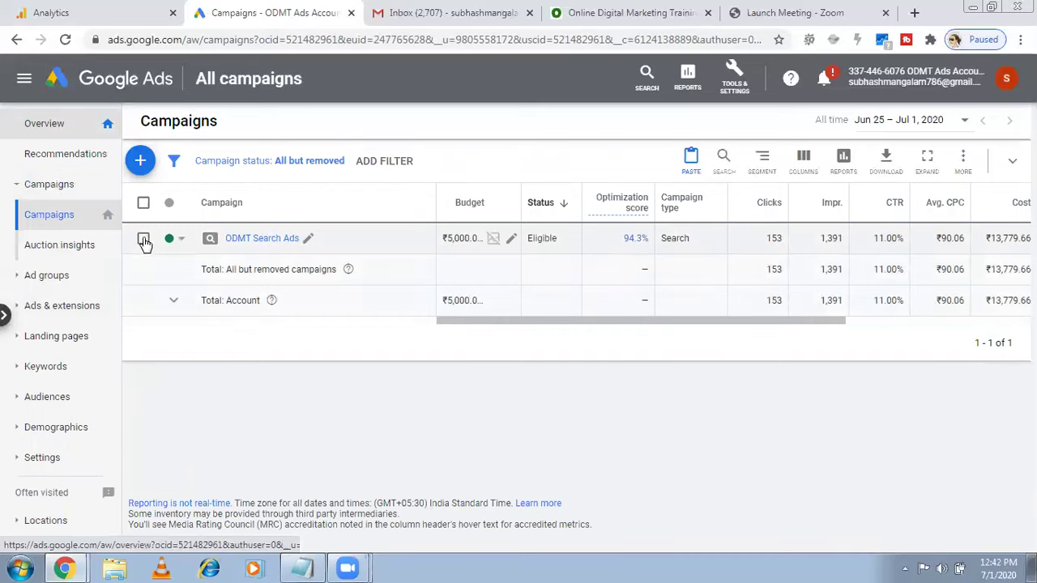
# Copy the ODMT Search Ads campaign and bring up its paste options
pyautogui.click(143, 240)
pyautogui.click(240, 168)
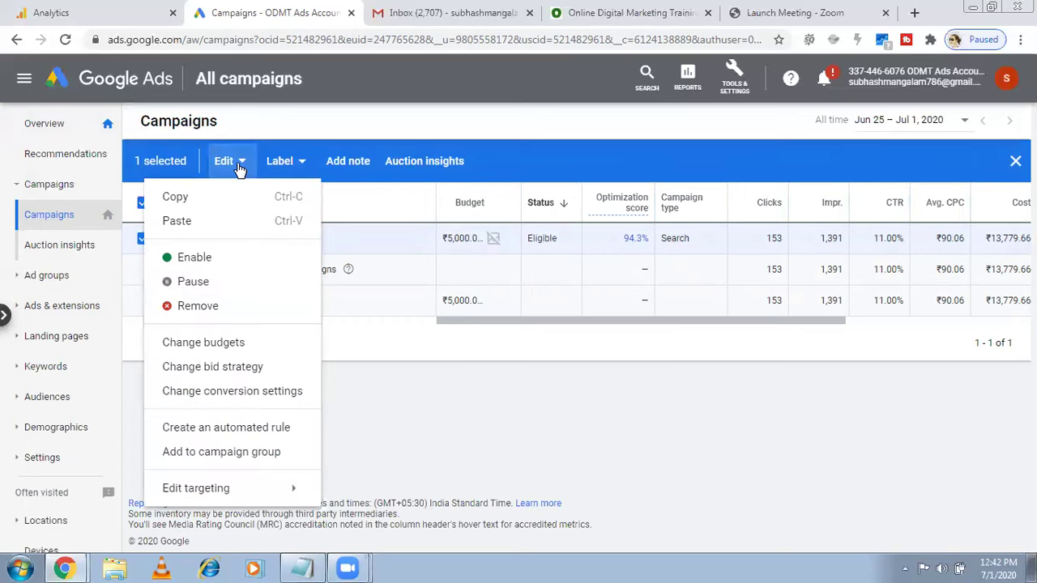
pyautogui.click(204, 197)
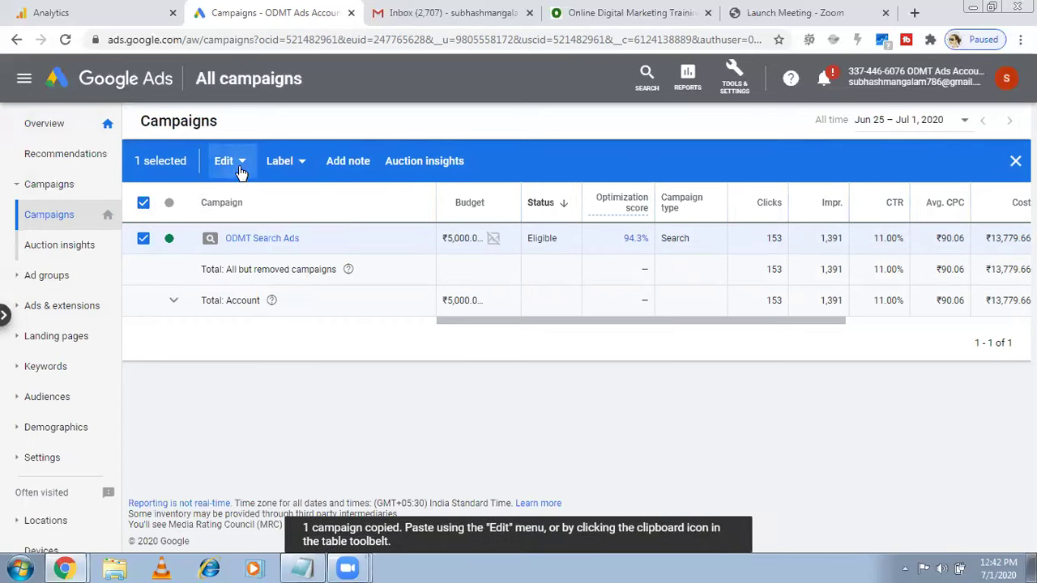
pyautogui.click(238, 168)
pyautogui.click(199, 227)
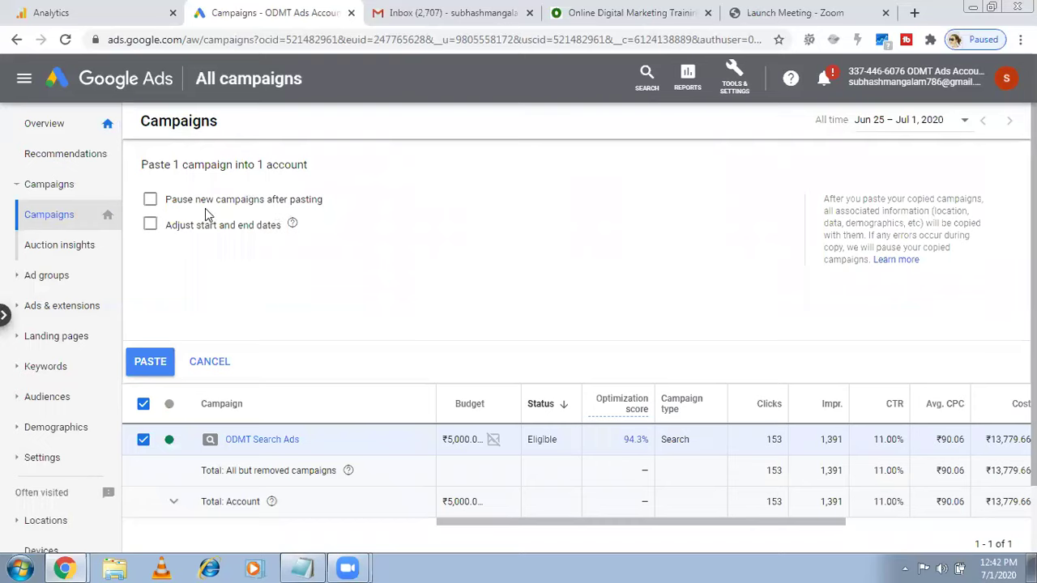
# Paste the copy with 'Pause new campaigns after pasting' ticked, creating ODMT Search Ads #2
pyautogui.click(152, 201)
pyautogui.click(151, 202)
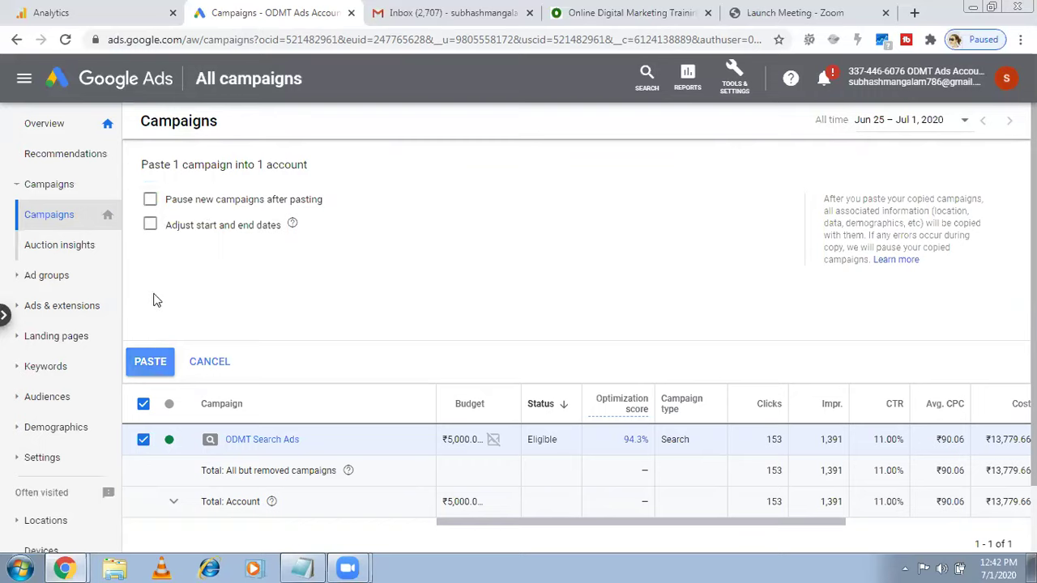
pyautogui.click(150, 202)
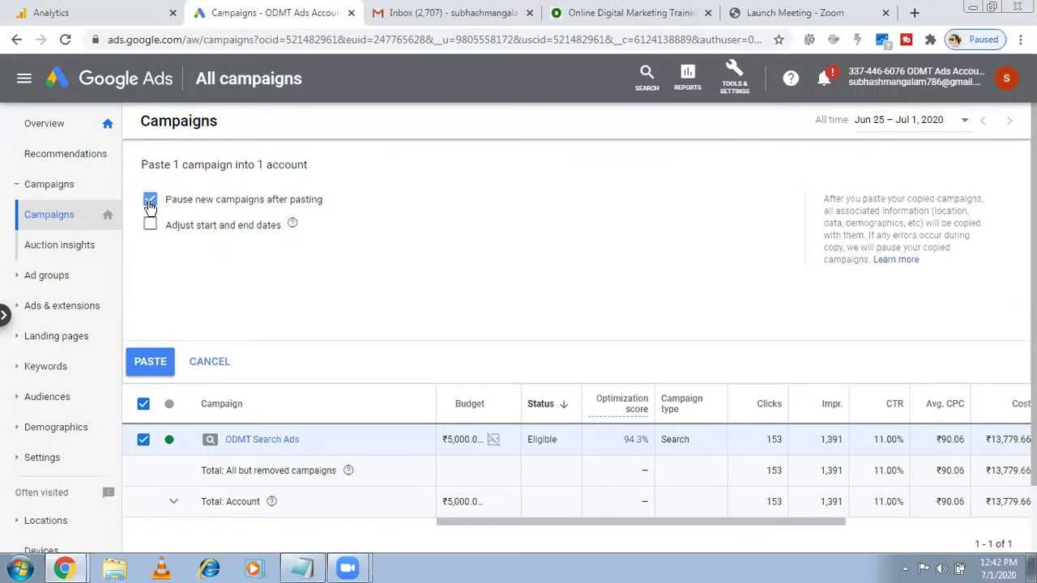
pyautogui.click(150, 362)
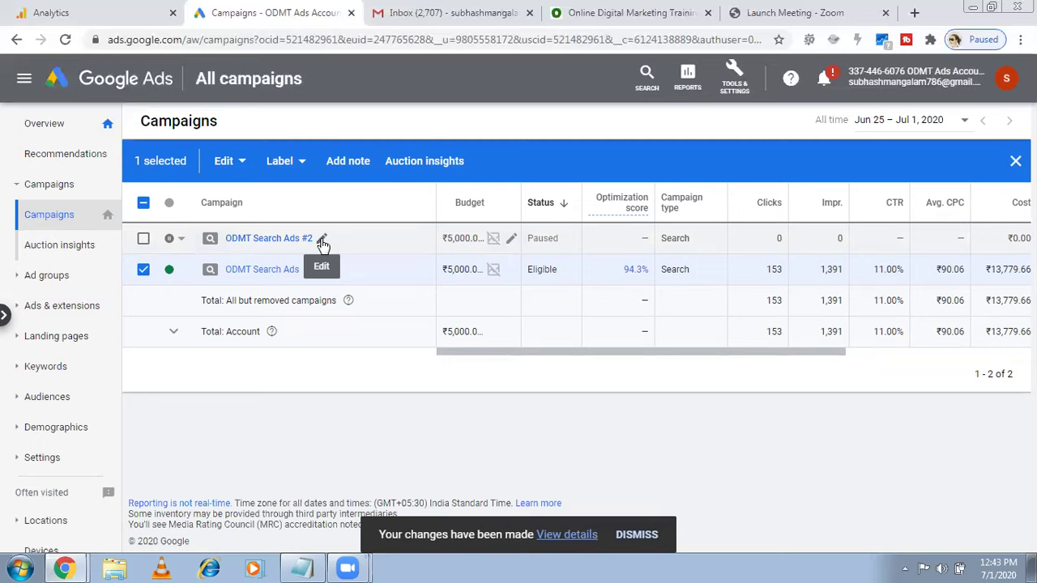
# Rename 'ODMT Search Ads #2' to 'New ODMT Search Ads' and save it
pyautogui.click(322, 243)
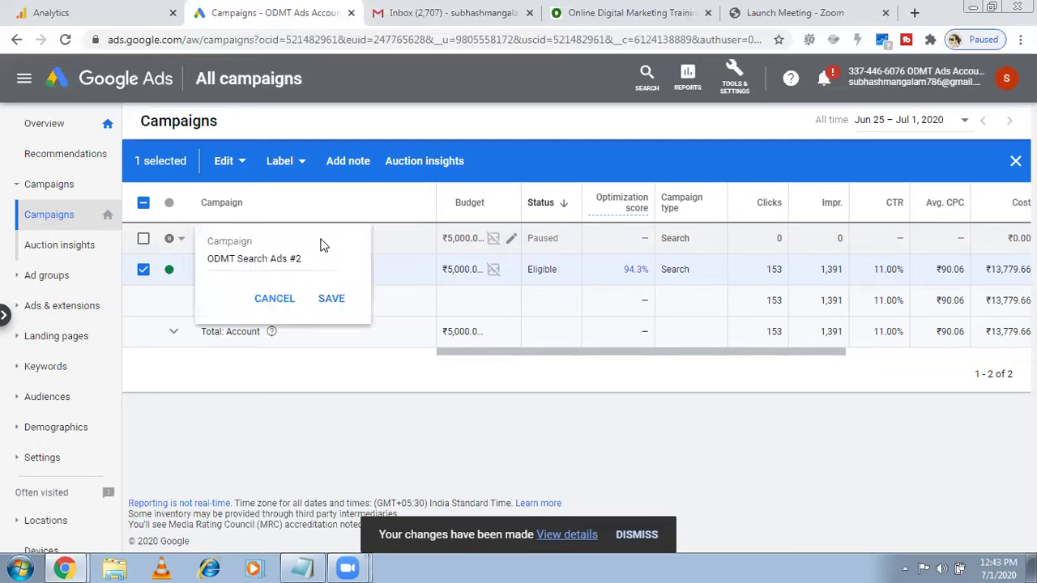
pyautogui.press('BackSpace')
pyautogui.press('BackSpace')
pyautogui.press('BackSpace')
pyautogui.press('Home')
pyautogui.write('Ne')
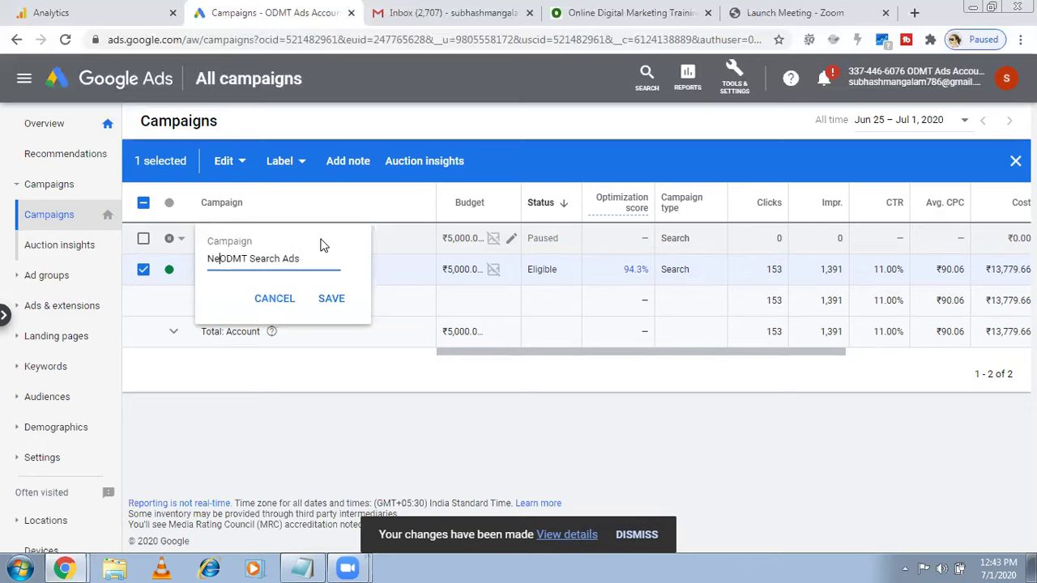
pyautogui.write('w')
pyautogui.click(332, 300)
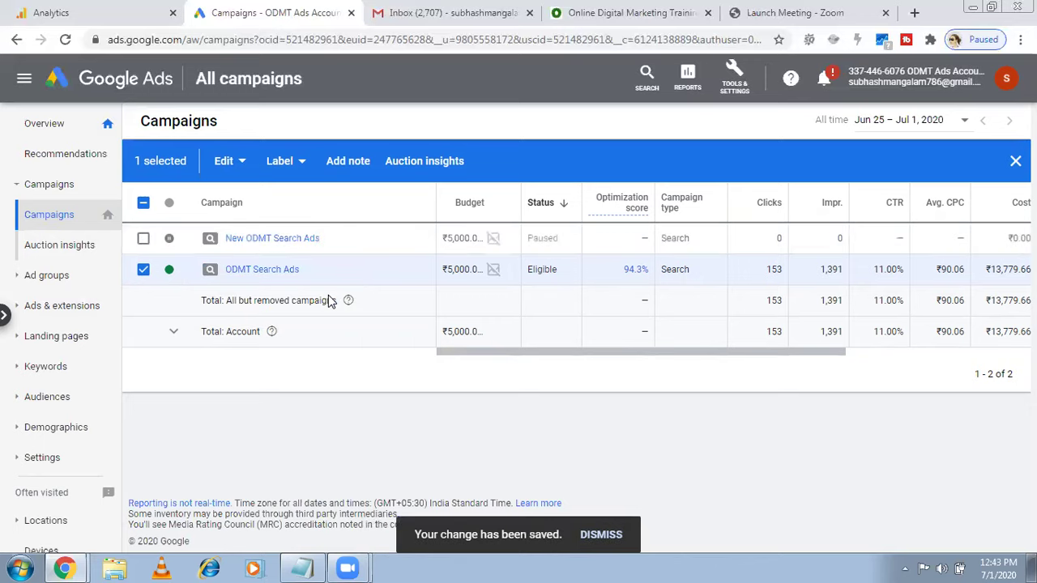
# Pause the original ODMT Search Ads campaign
pyautogui.click(143, 272)
pyautogui.click(174, 271)
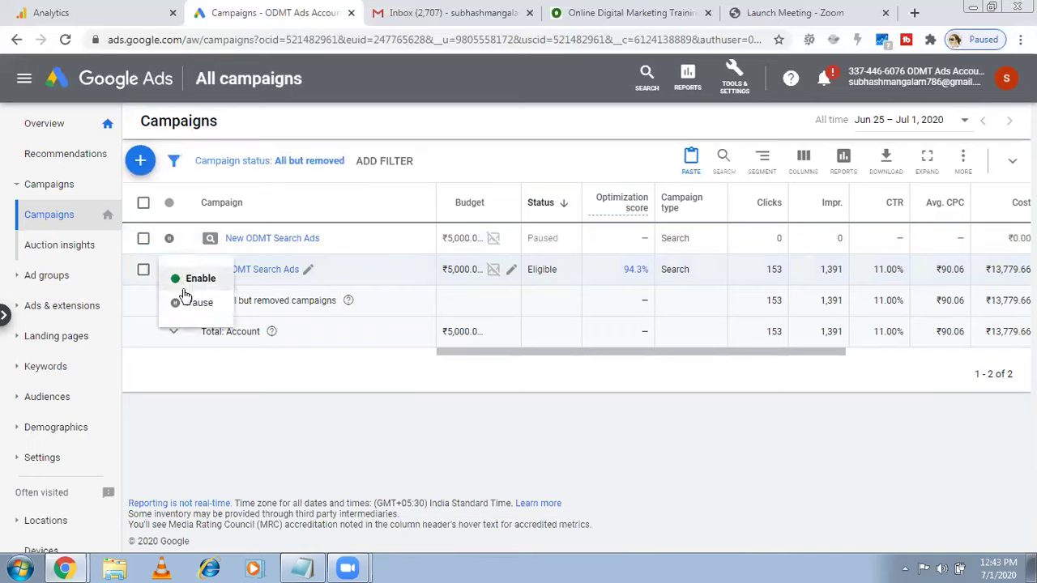
pyautogui.click(183, 301)
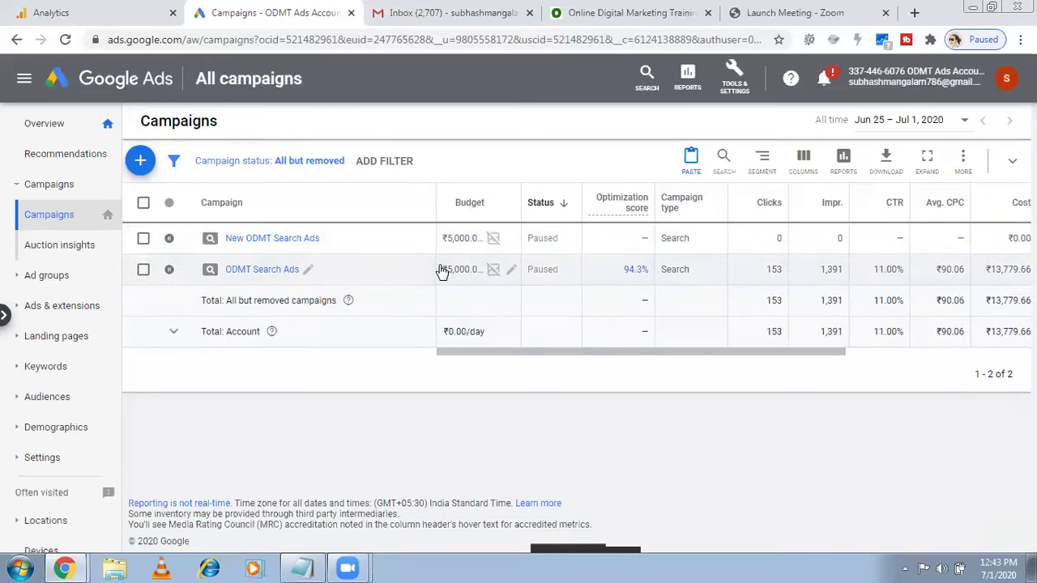
# Re-save the New ODMT Search Ads name and open that campaign's details
pyautogui.click(271, 236)
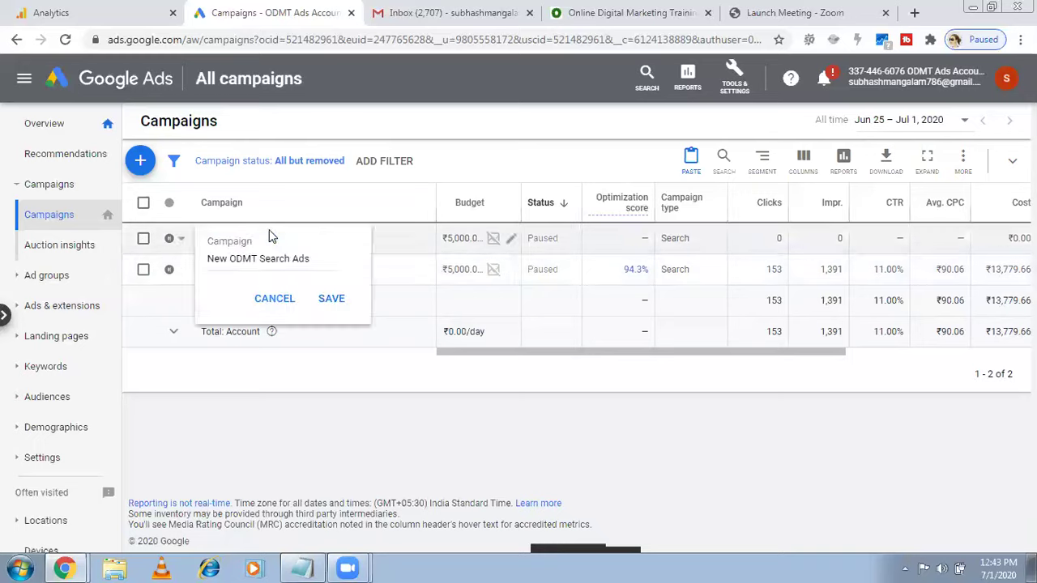
pyautogui.click(325, 301)
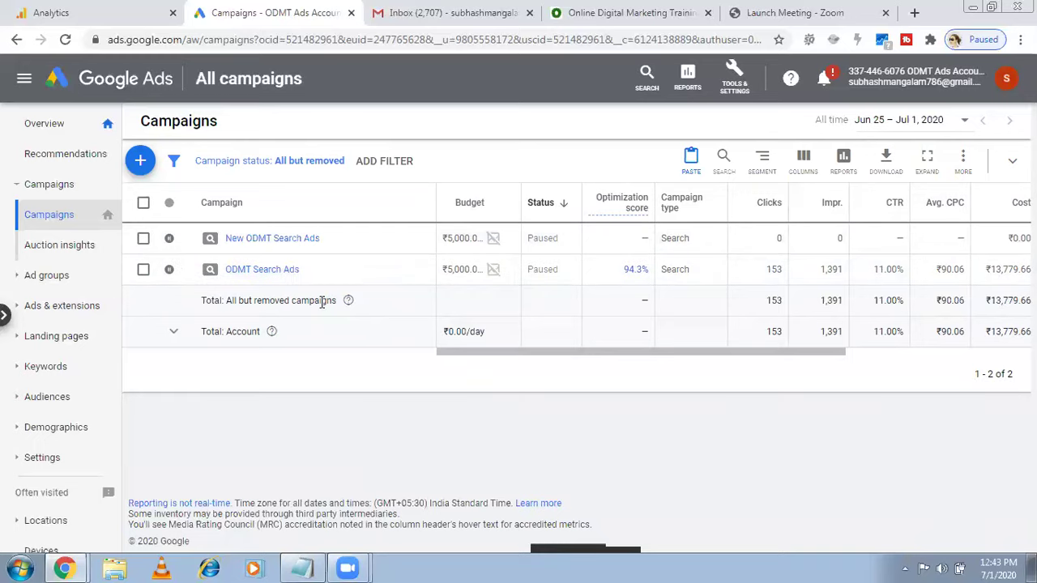
pyautogui.click(275, 240)
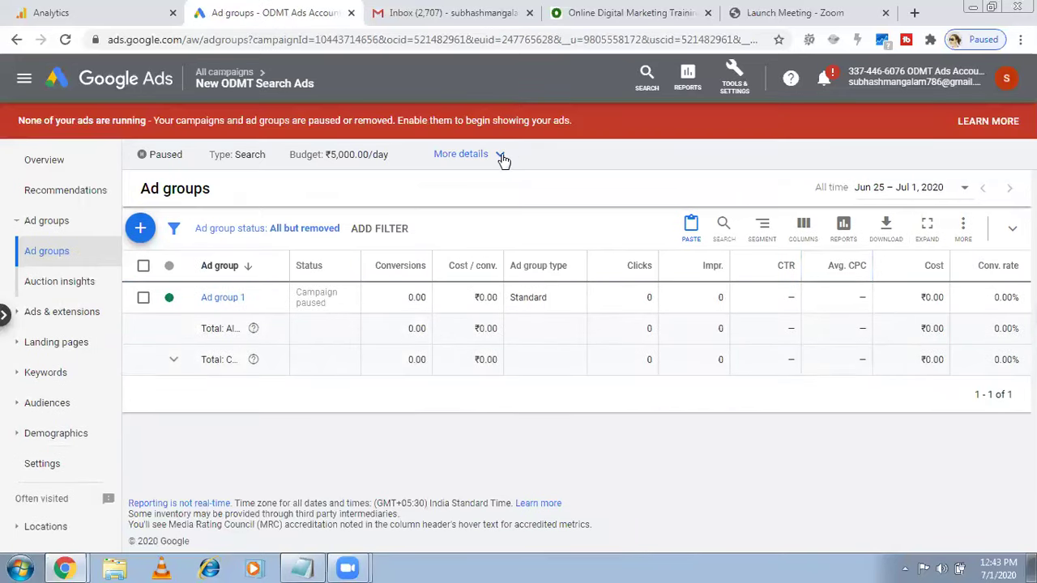
pyautogui.click(502, 156)
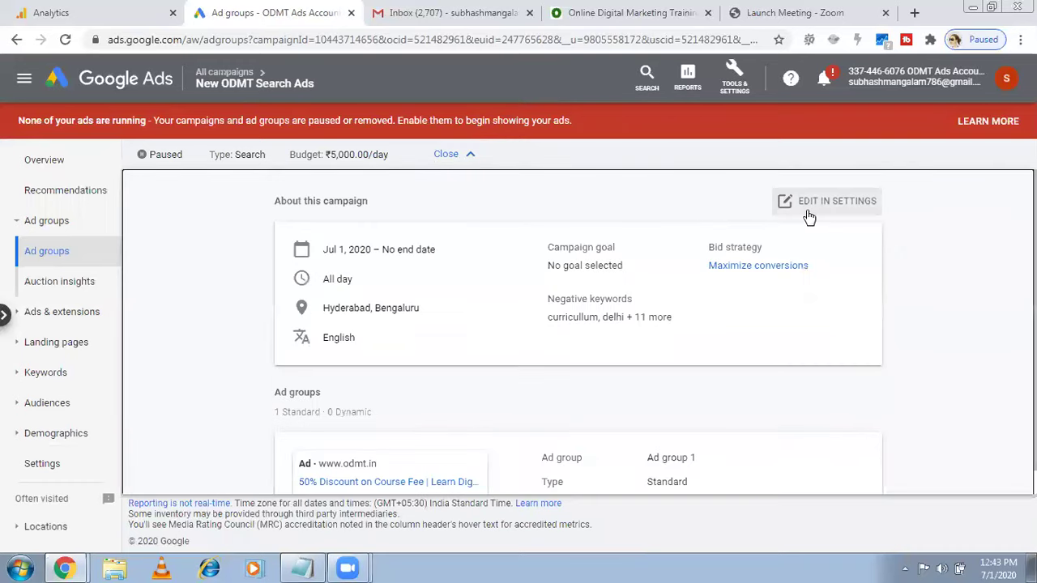
# Set the campaign's bidding to focus on Clicks with a ₹125 max CPC limit
pyautogui.click(807, 208)
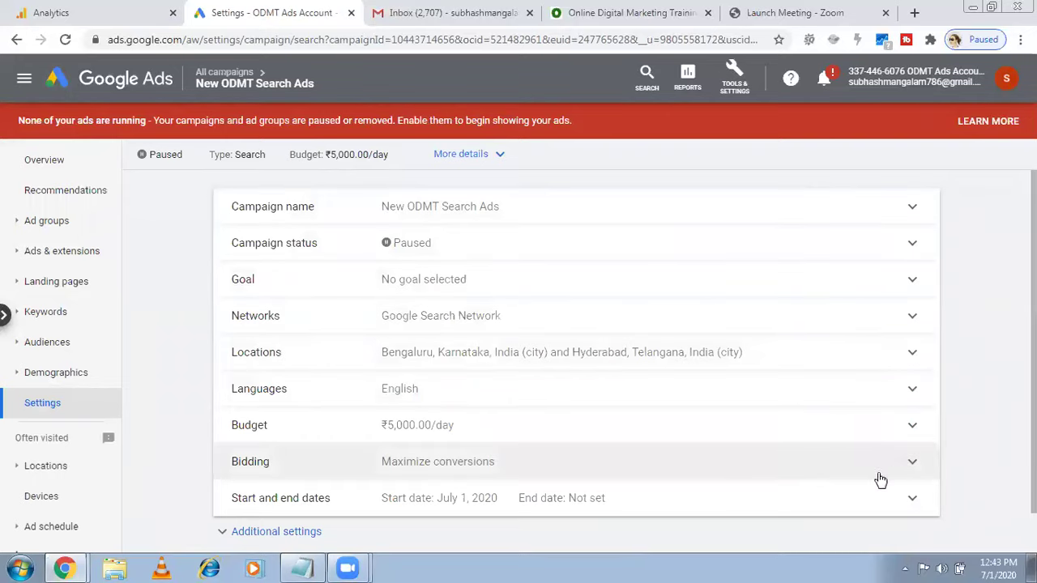
pyautogui.click(911, 463)
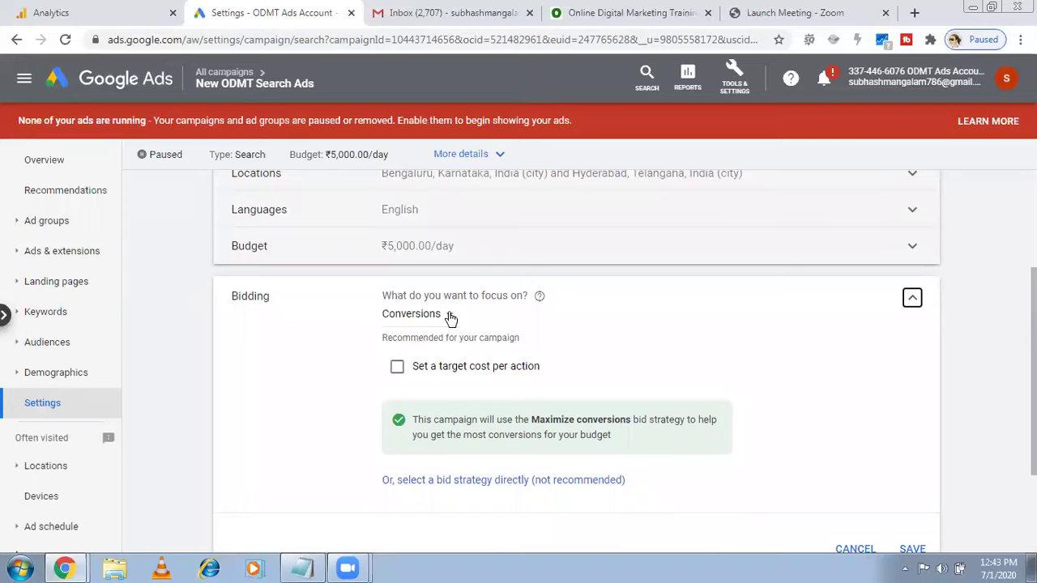
pyautogui.click(449, 316)
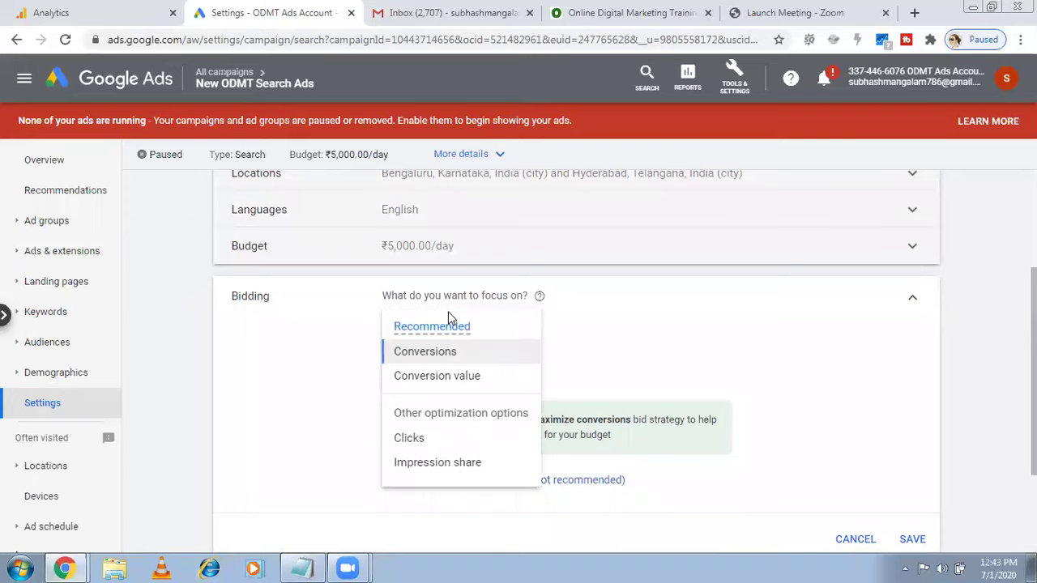
pyautogui.click(410, 439)
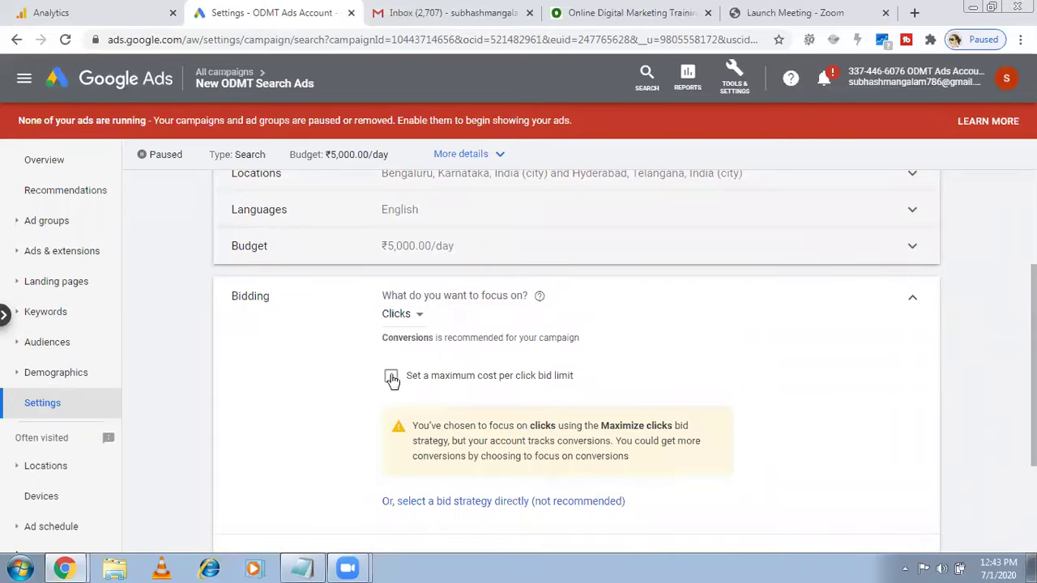
pyautogui.click(391, 376)
pyautogui.click(408, 424)
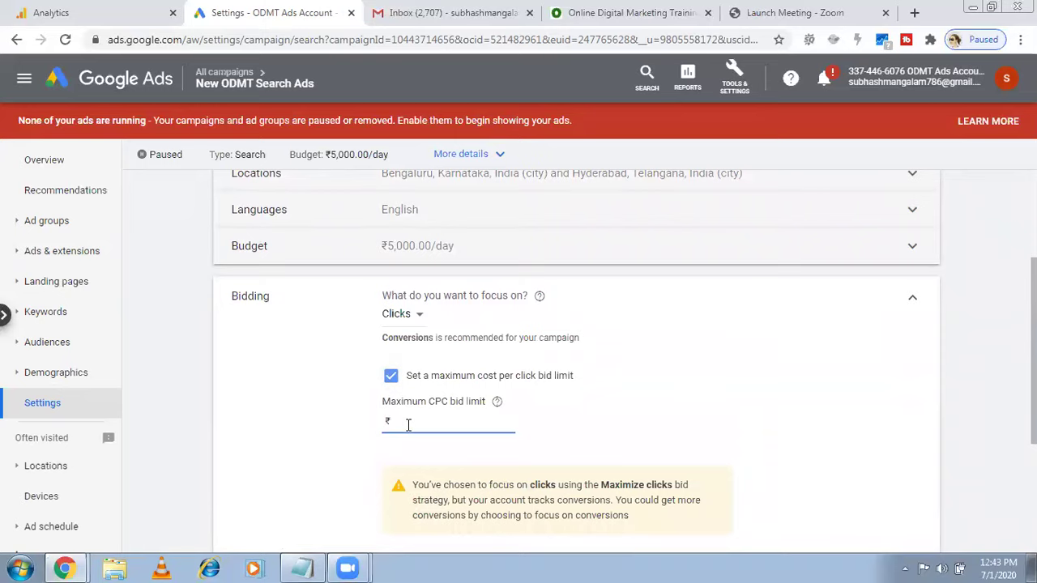
pyautogui.write('1205')
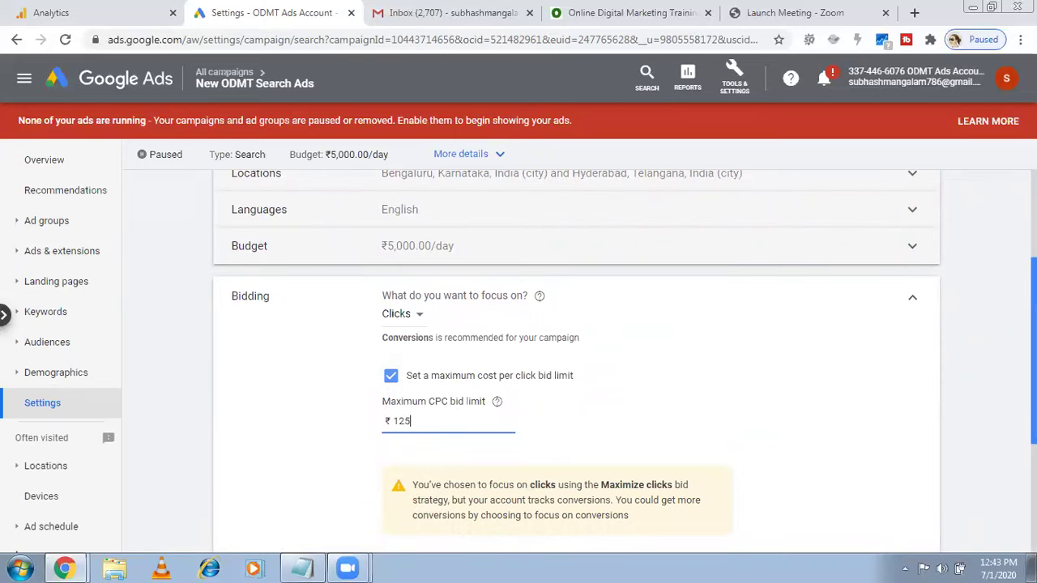
pyautogui.scroll(-2, 925, 453)
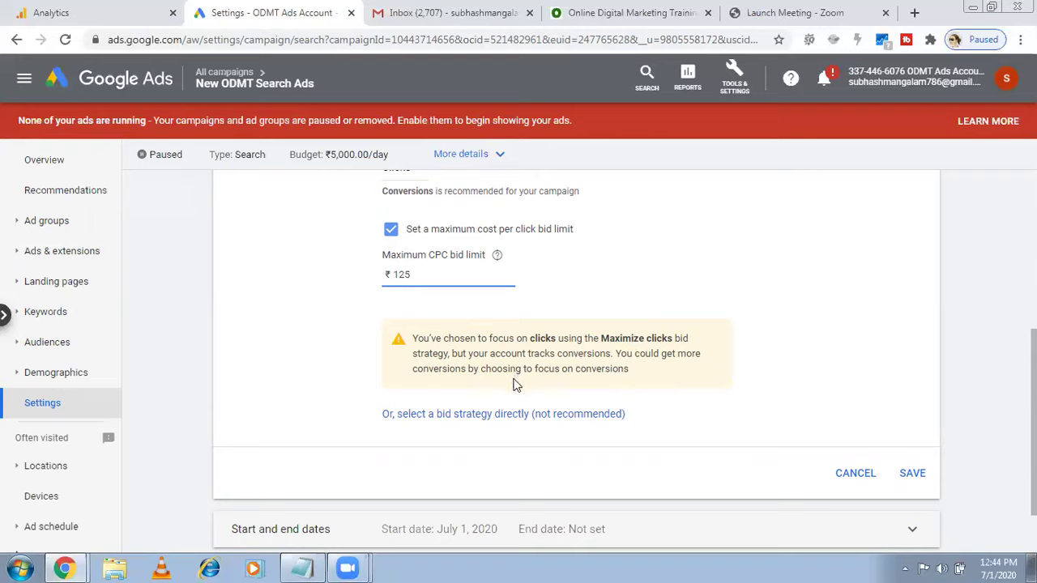
pyautogui.click(909, 478)
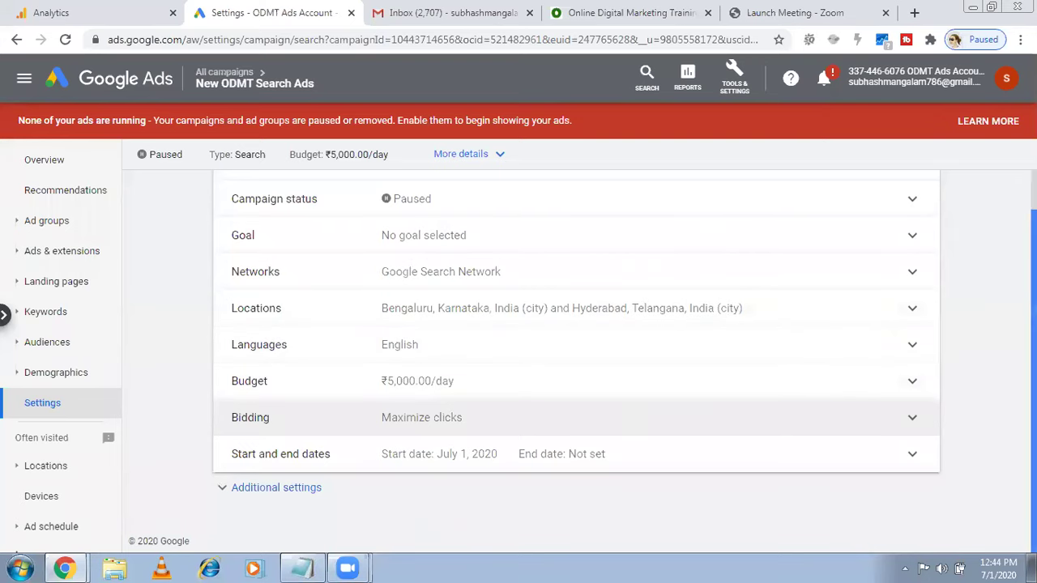
pyautogui.scroll(1, 575, 362)
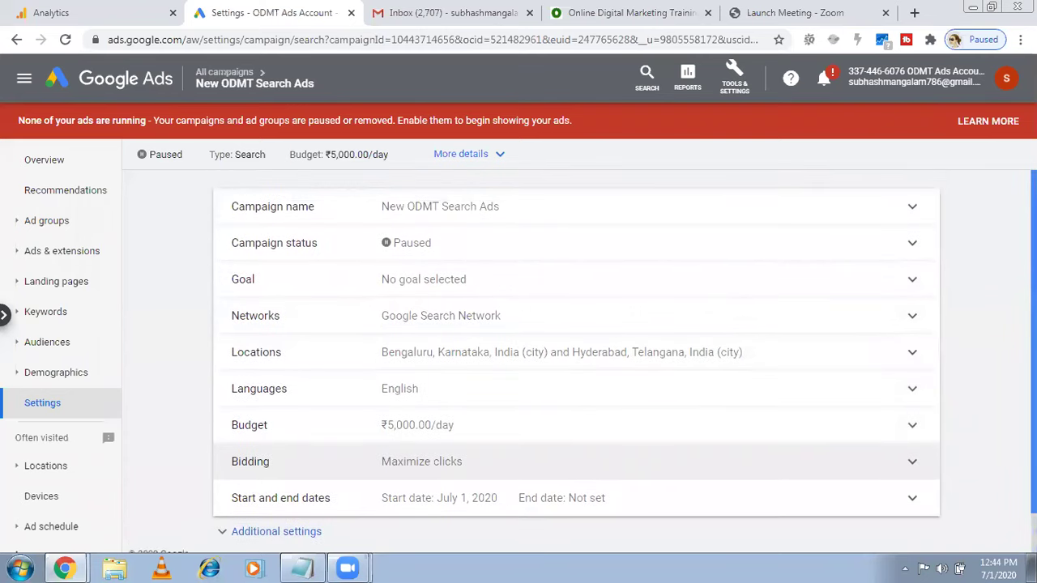
# Review Ad group 1's keywords, negative keywords and ads, then return to the overview
pyautogui.click(48, 223)
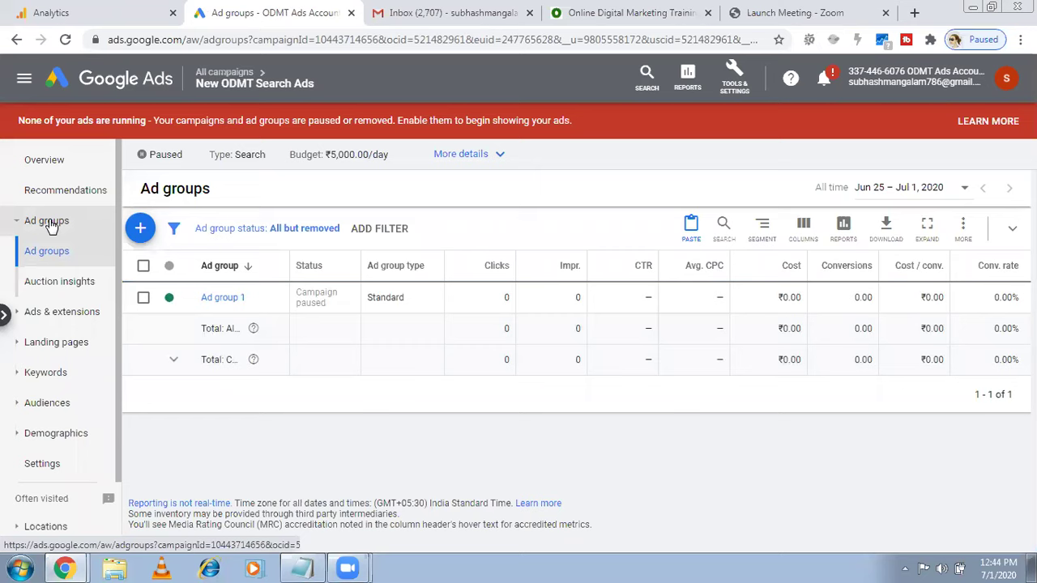
pyautogui.click(220, 298)
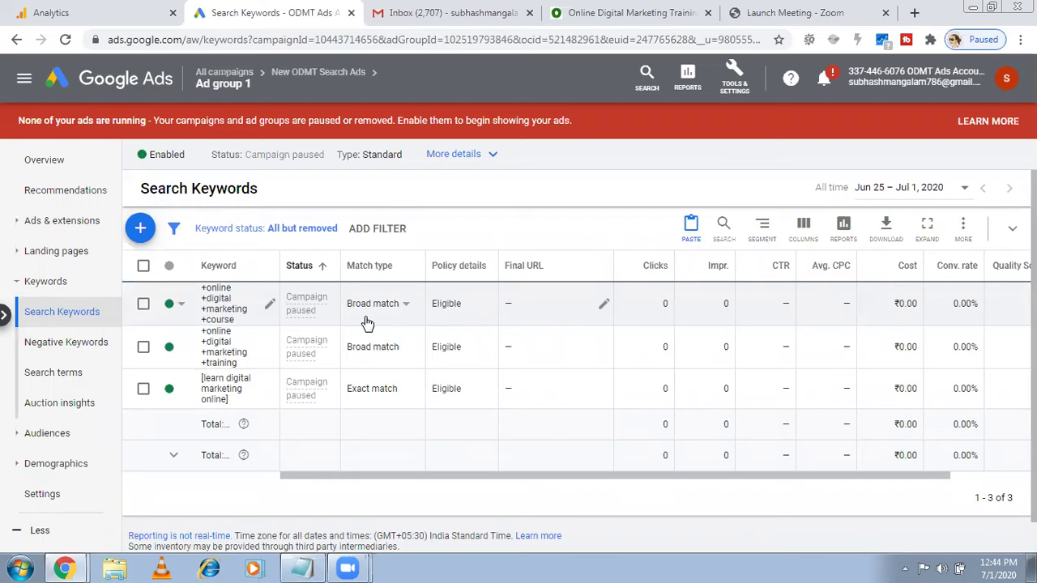
pyautogui.click(74, 341)
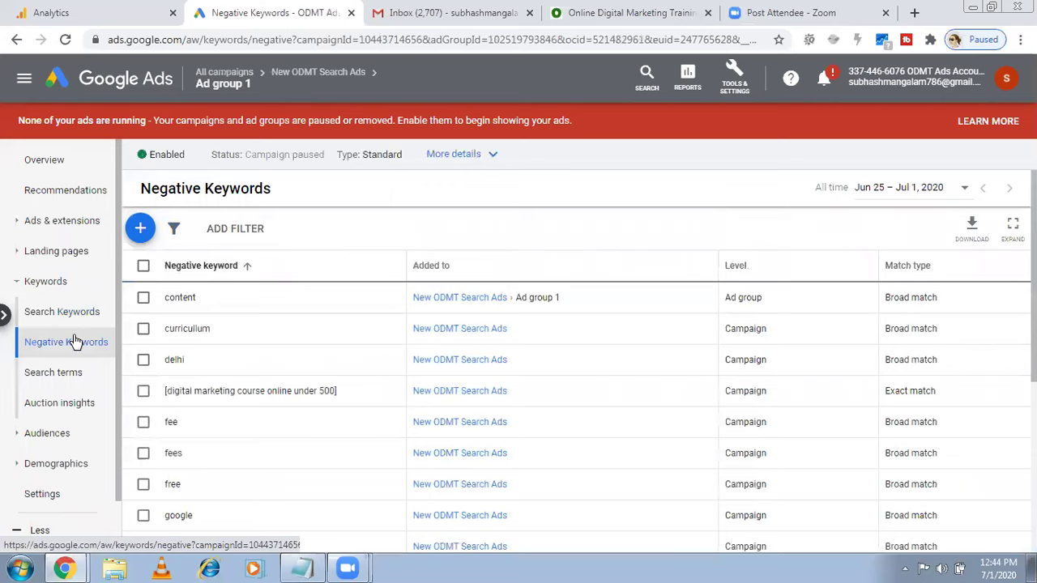
pyautogui.click(87, 225)
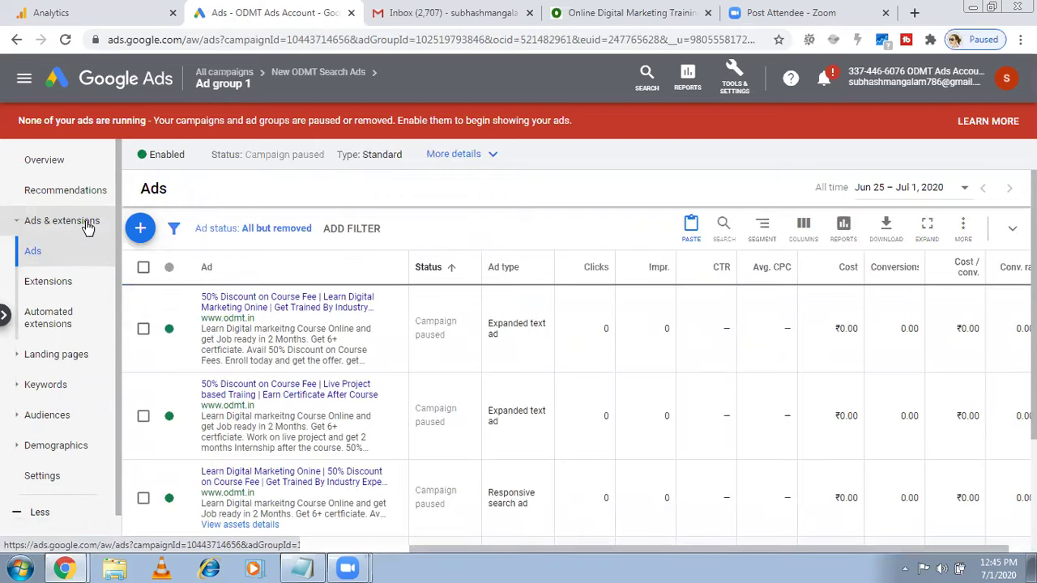
pyautogui.click(148, 85)
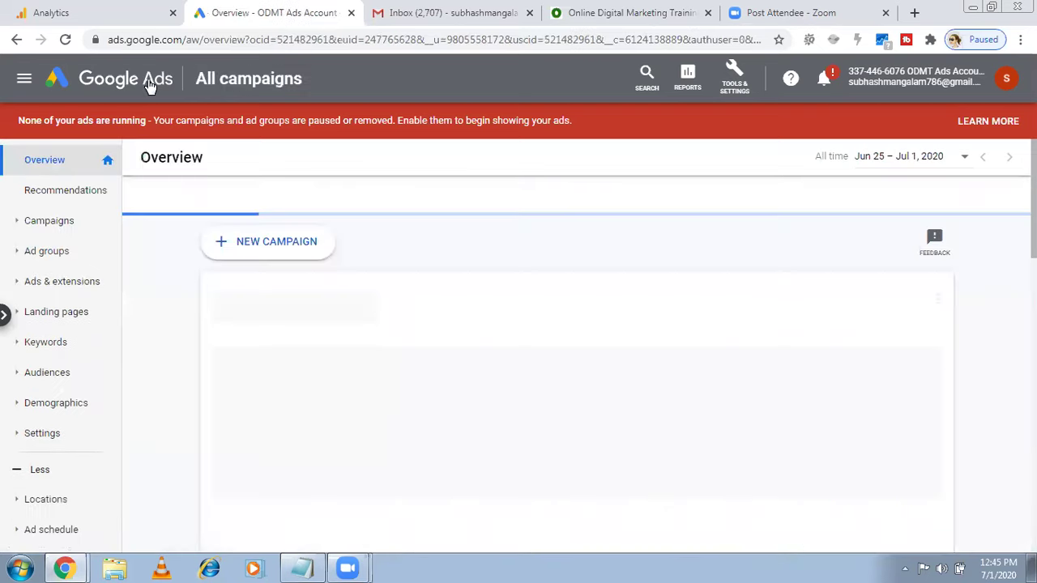
# Set the New ODMT Search Ads campaign status to Enabled
pyautogui.click(53, 221)
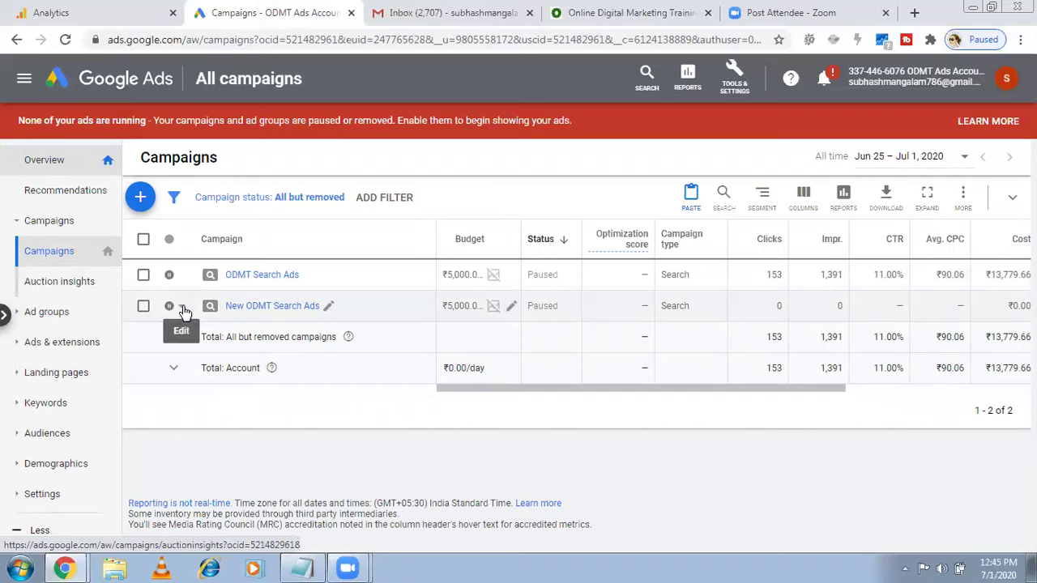
pyautogui.click(184, 310)
pyautogui.click(191, 315)
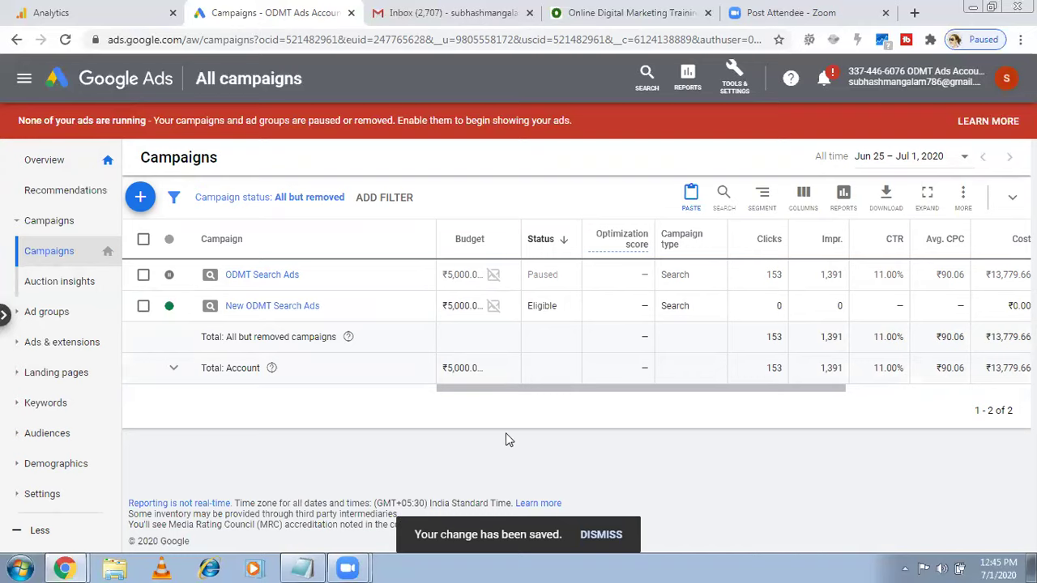
# Check Ad group 1's keywords and its three ads, still under review
pyautogui.click(270, 312)
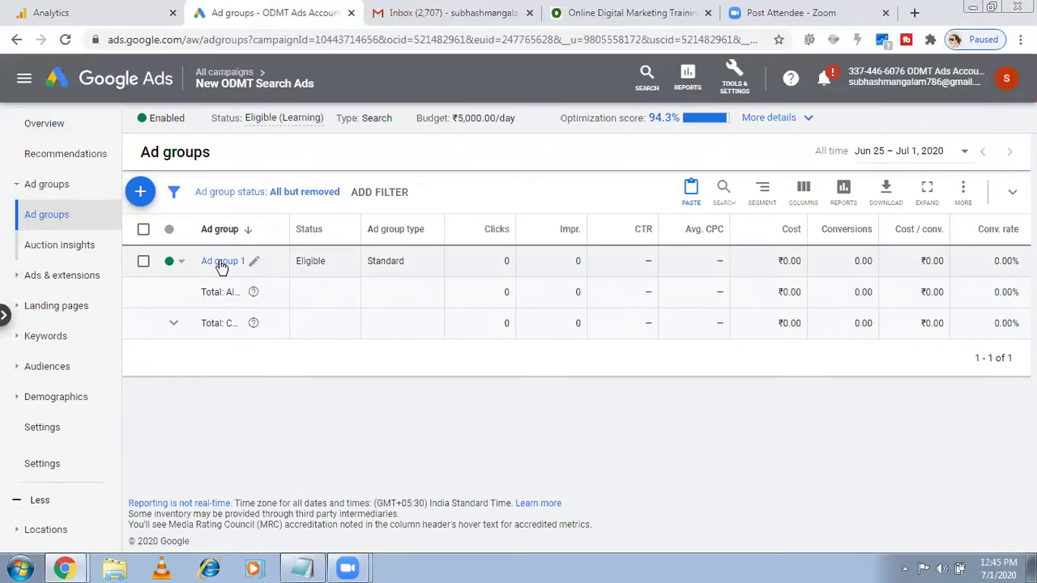
pyautogui.click(220, 263)
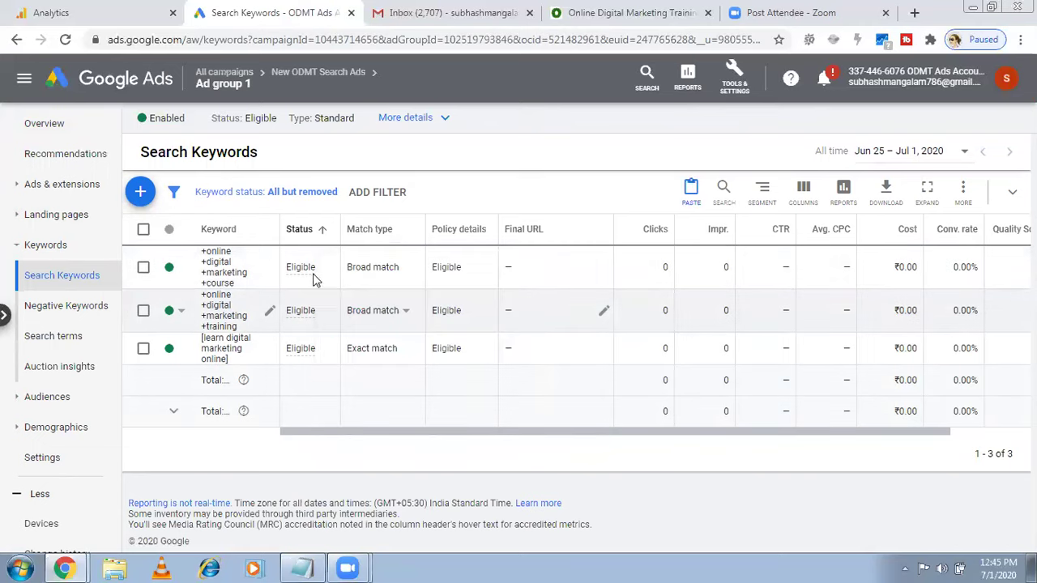
pyautogui.moveTo(300, 268)
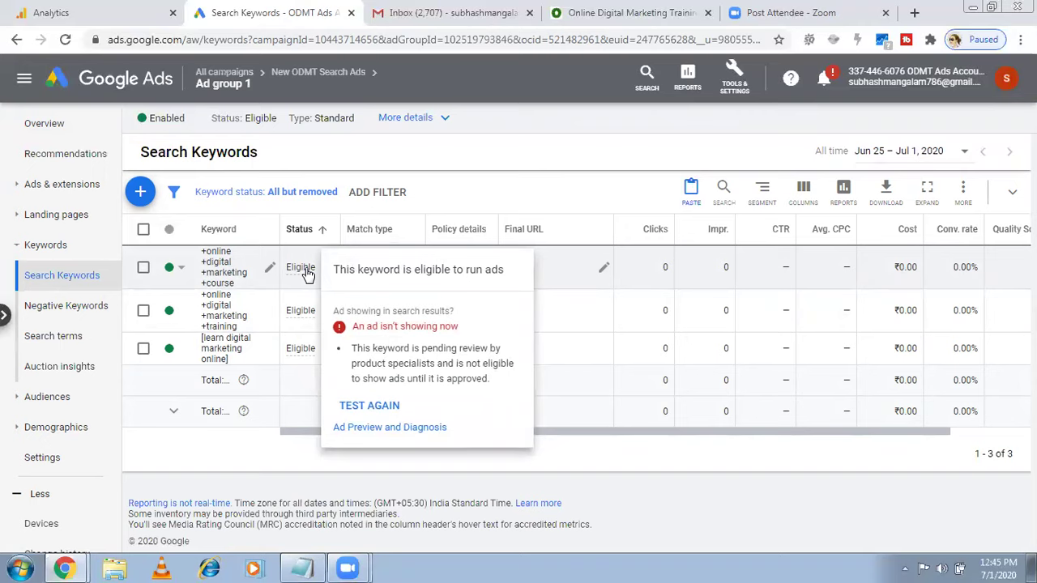
pyautogui.click(44, 185)
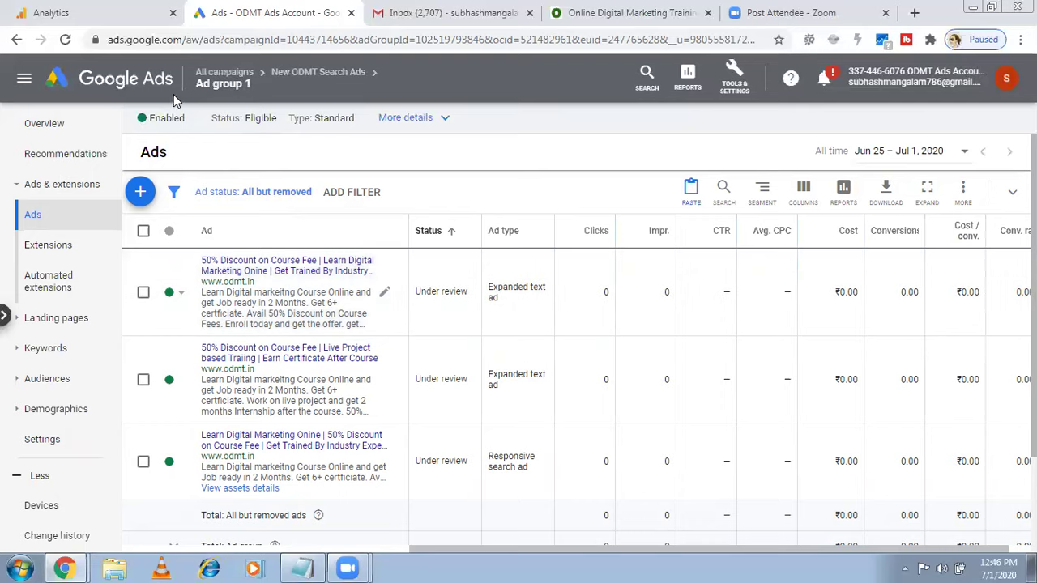
# Open the New ODMT Search Ads campaign from the campaigns list, leaving its name unchanged
pyautogui.click(137, 81)
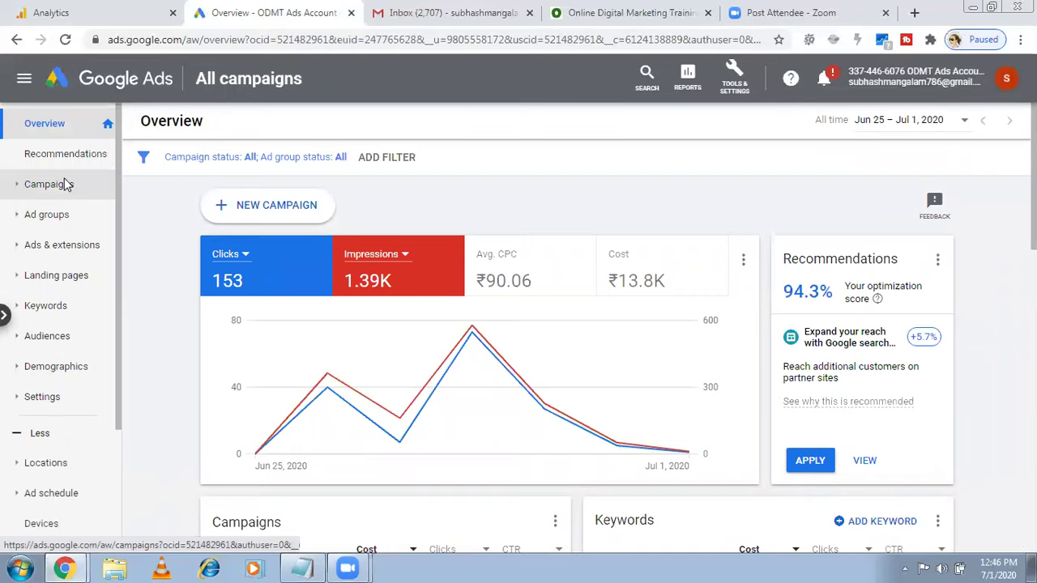
pyautogui.click(66, 185)
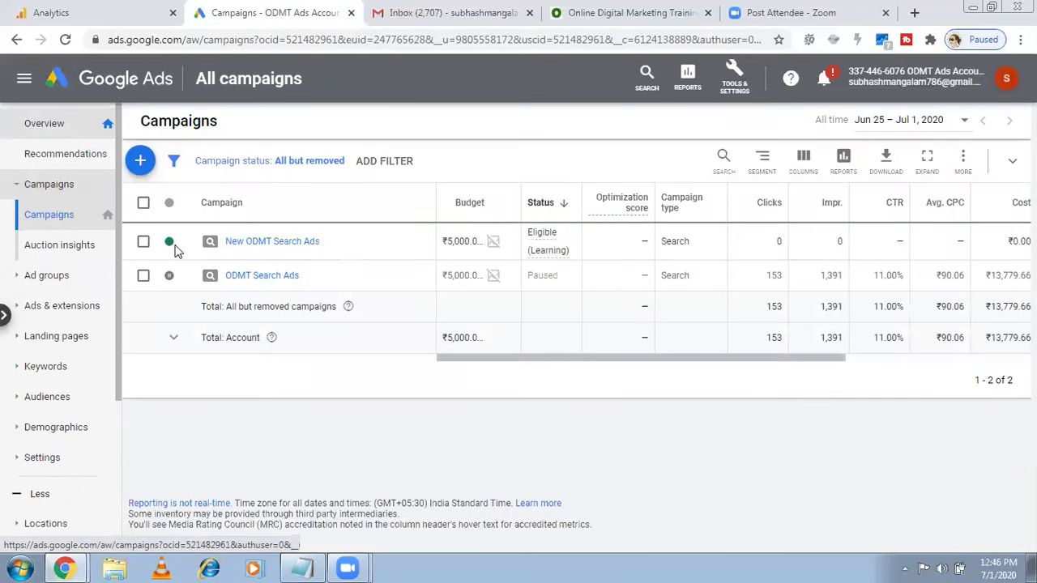
pyautogui.click(237, 240)
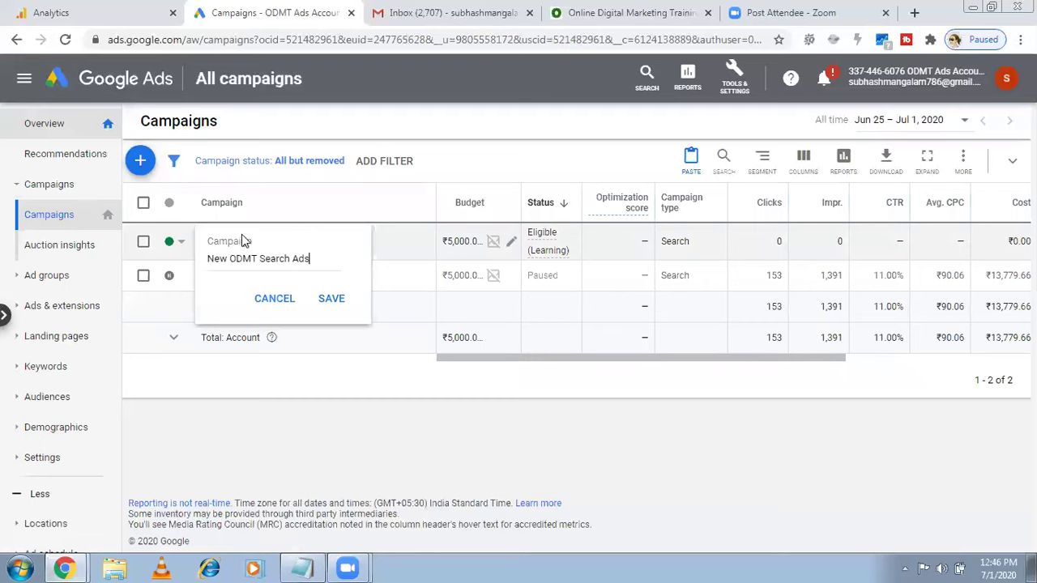
pyautogui.click(274, 299)
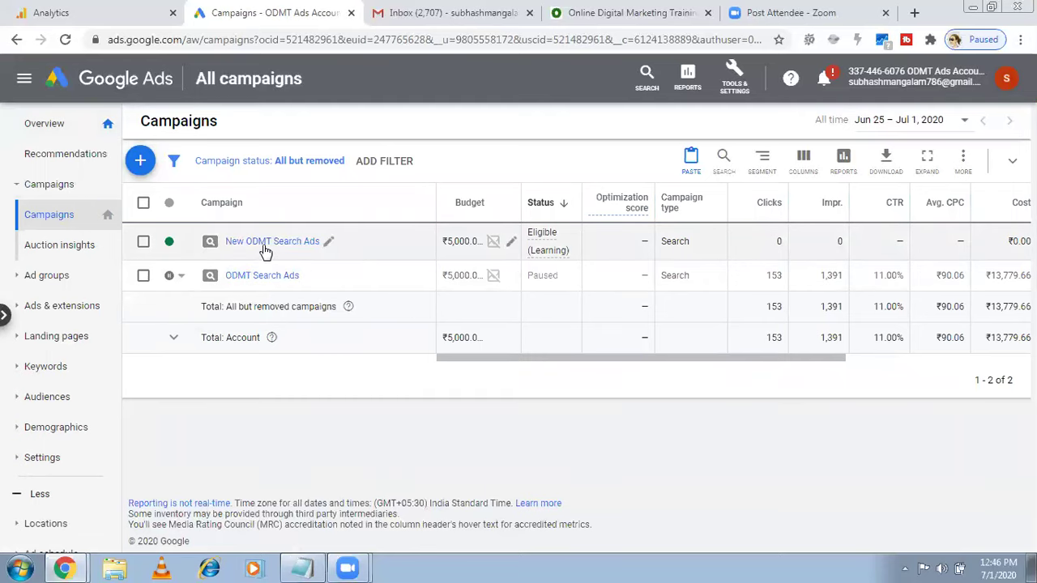
pyautogui.click(264, 243)
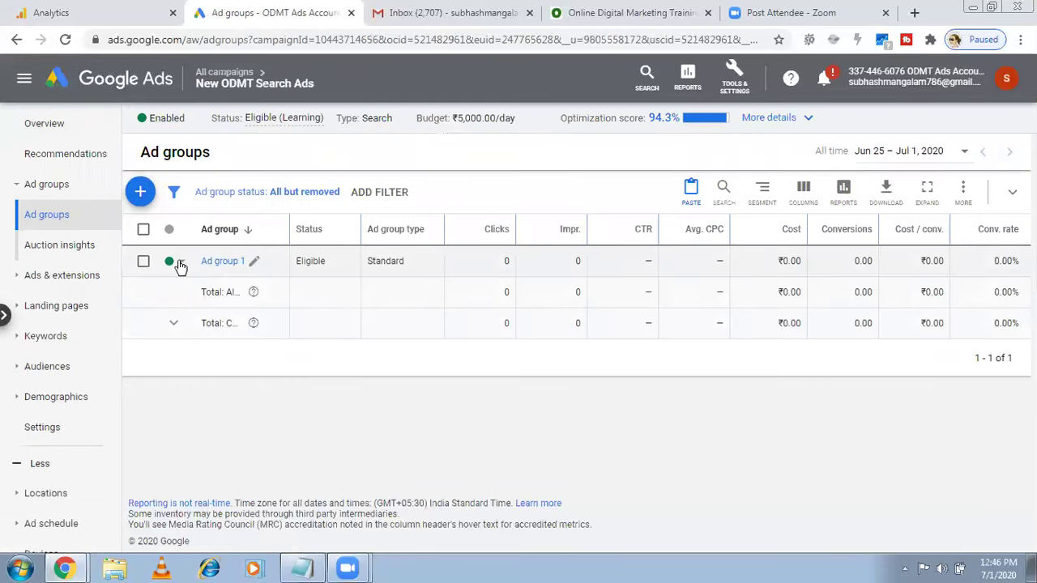
# Select Ad group 1 and open the bulk Edit menu, then close it unchanged
pyautogui.click(143, 261)
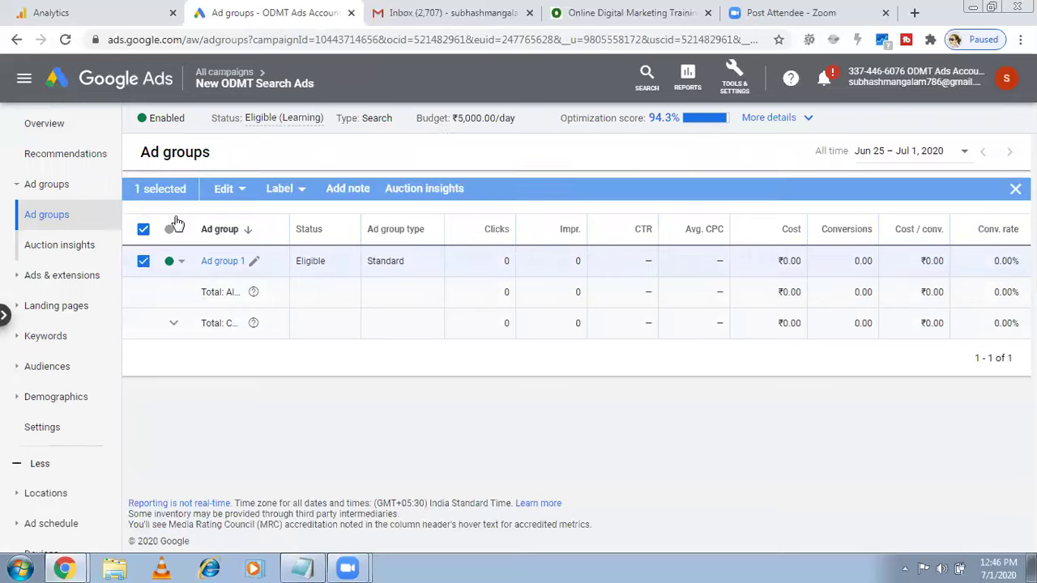
pyautogui.click(241, 194)
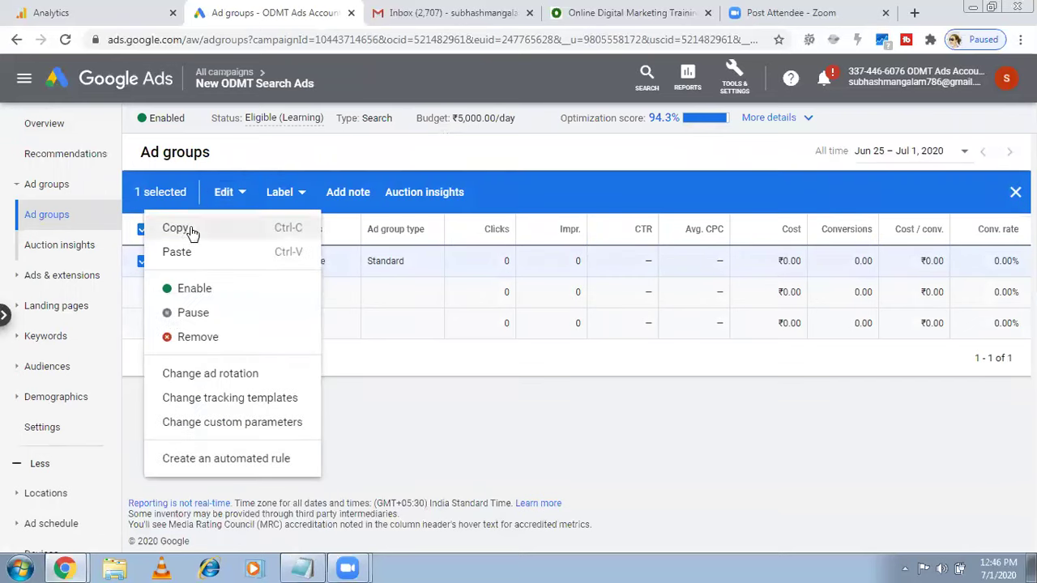
pyautogui.click(381, 425)
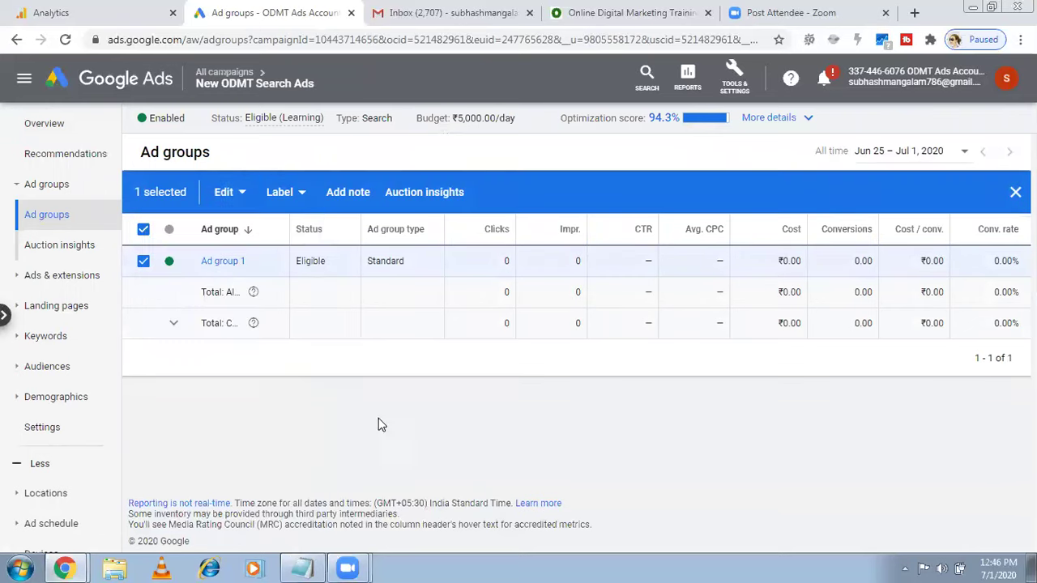
pyautogui.click(144, 230)
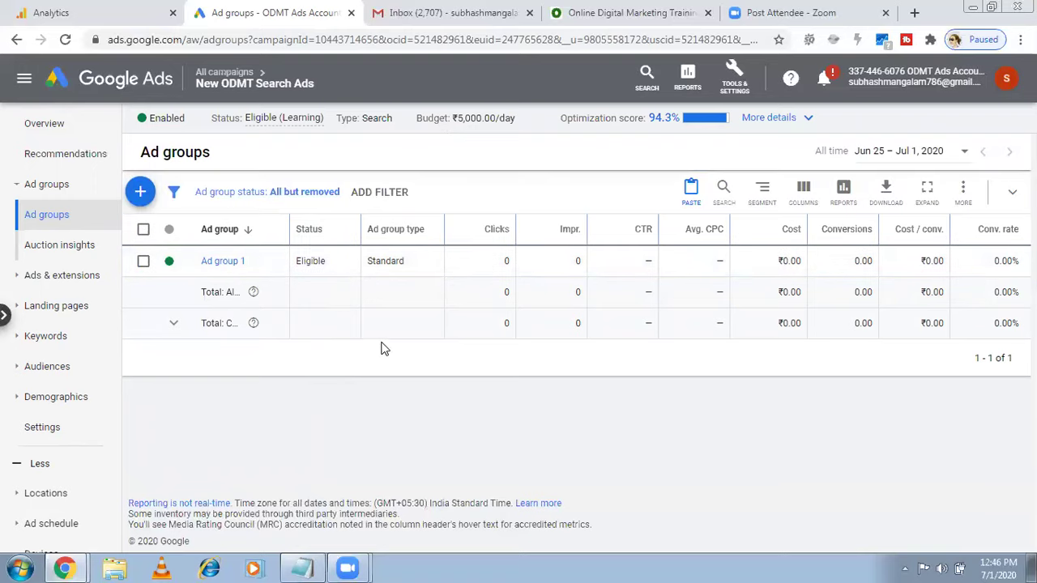